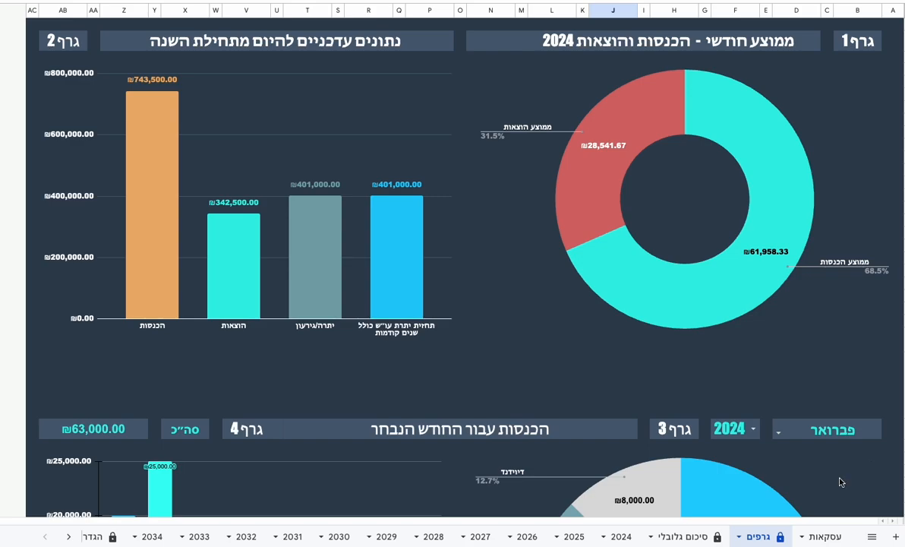
On the עסקאות sheet, record a 300 expense under the category אינטרנט/טלפון סלולרי
{"action": "left_click", "coordinate": [827, 536]}
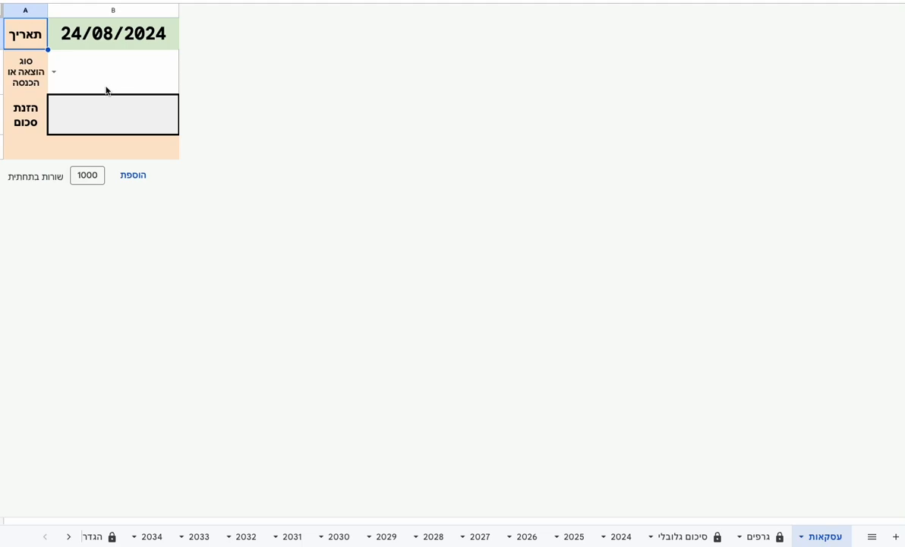
{"action": "left_click", "coordinate": [53, 72]}
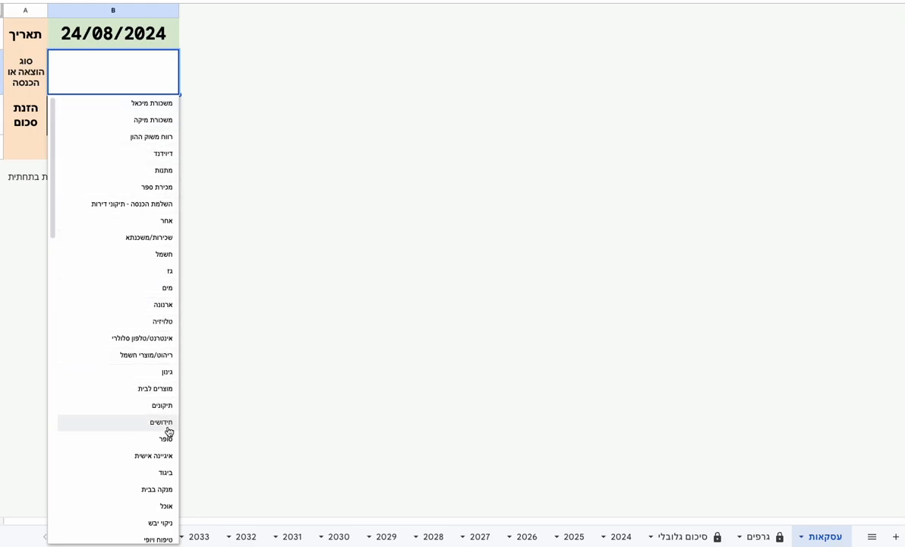
{"action": "left_click", "coordinate": [167, 339]}
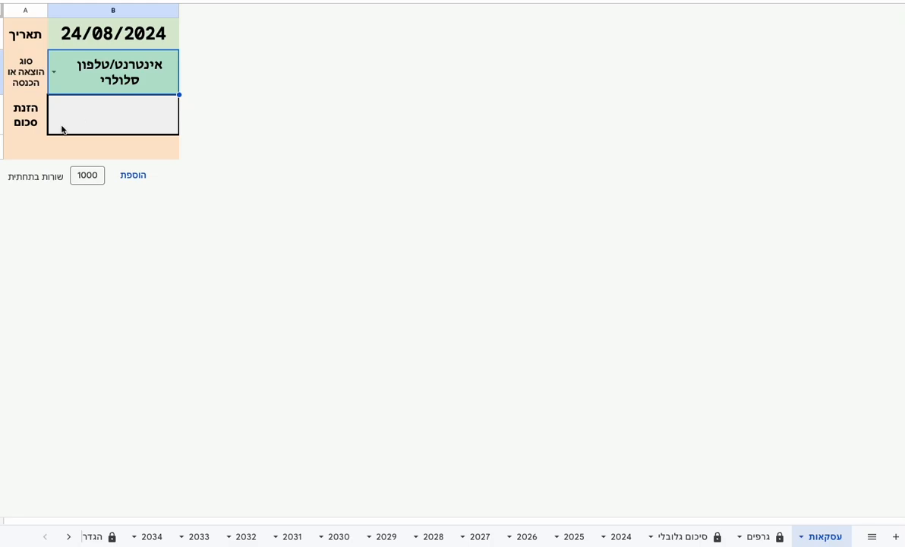
{"action": "left_click", "coordinate": [85, 123]}
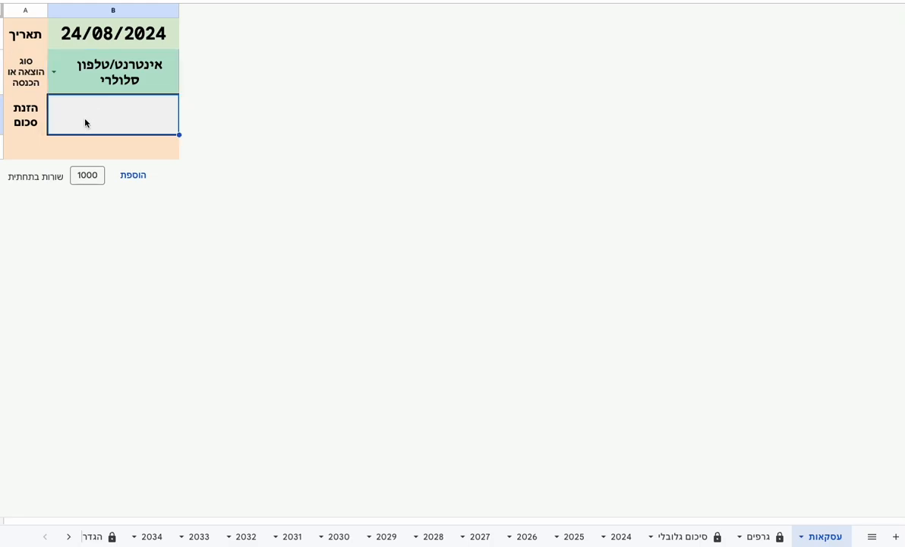
{"action": "type", "text": "300"}
{"action": "key", "text": "Return"}
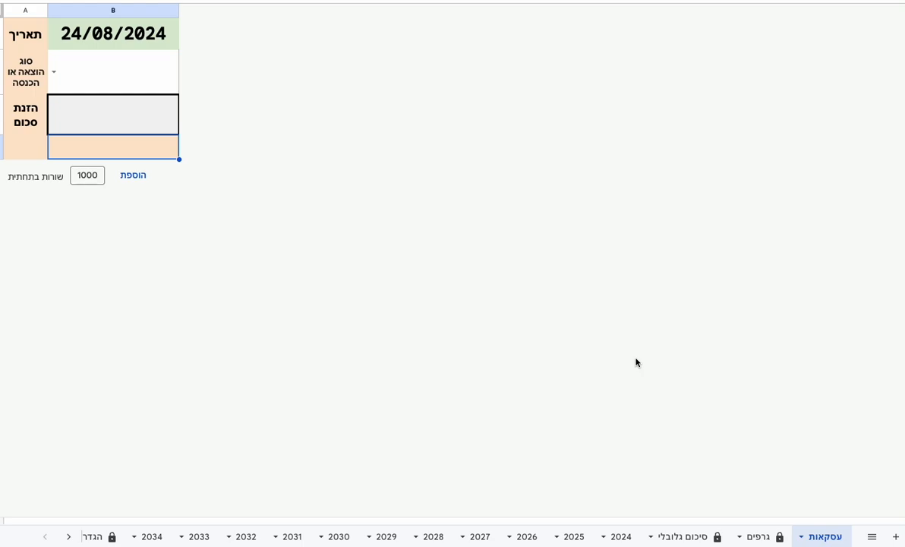
Check the August internet and mobile phone expense in the 2024 budget sheet
{"action": "left_click", "coordinate": [68, 536]}
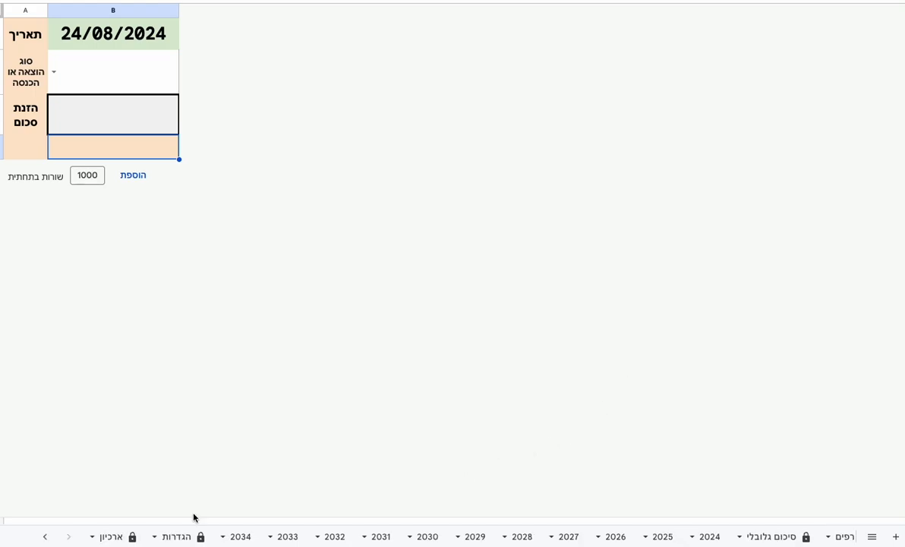
{"action": "left_click", "coordinate": [709, 538]}
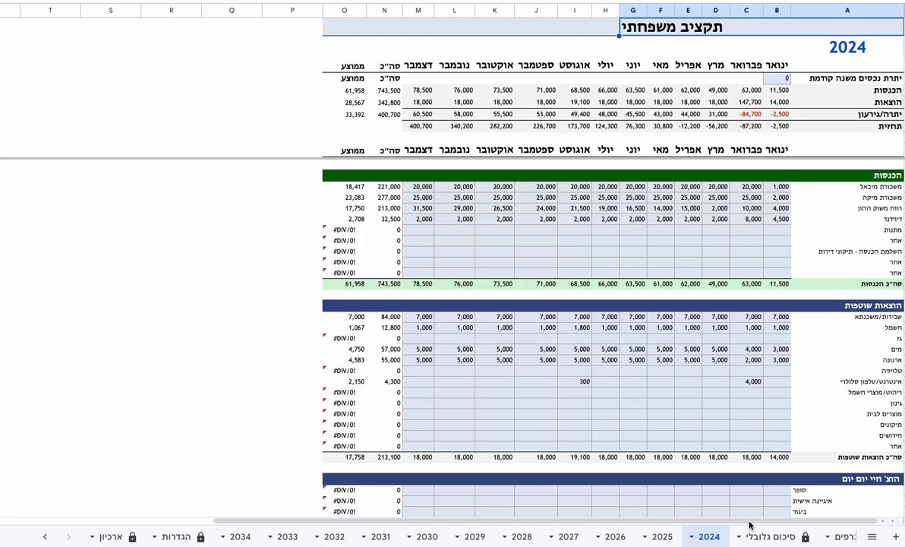
Return to the עסקאות sheet and record another expense of 100 under אינטרנט/טלפון סלולרי
{"action": "scroll", "coordinate": [824, 536], "scroll_direction": "right", "scroll_amount": 2}
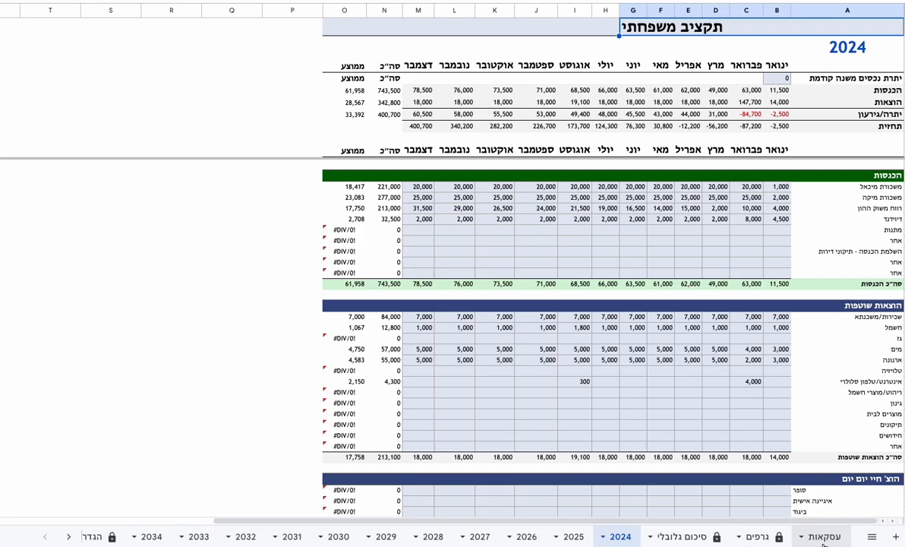
{"action": "left_click", "coordinate": [824, 536]}
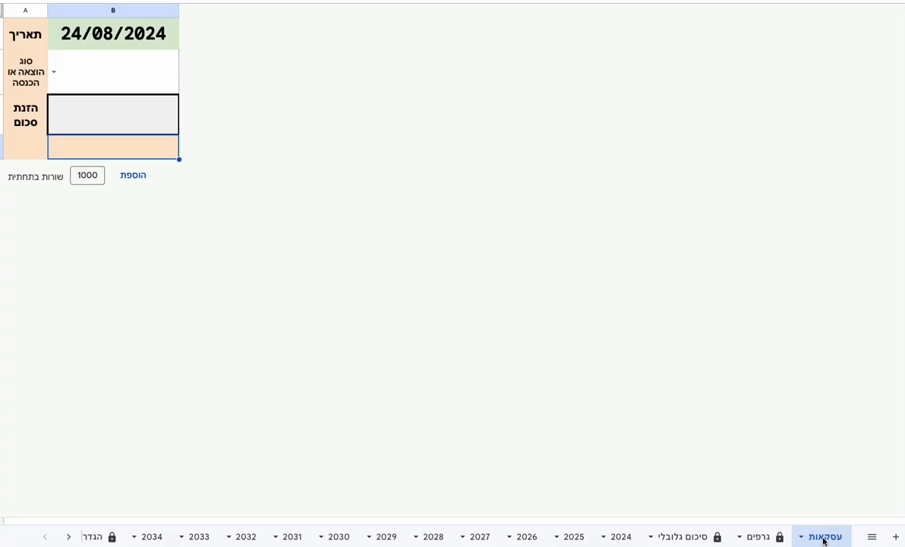
{"action": "left_click", "coordinate": [54, 72]}
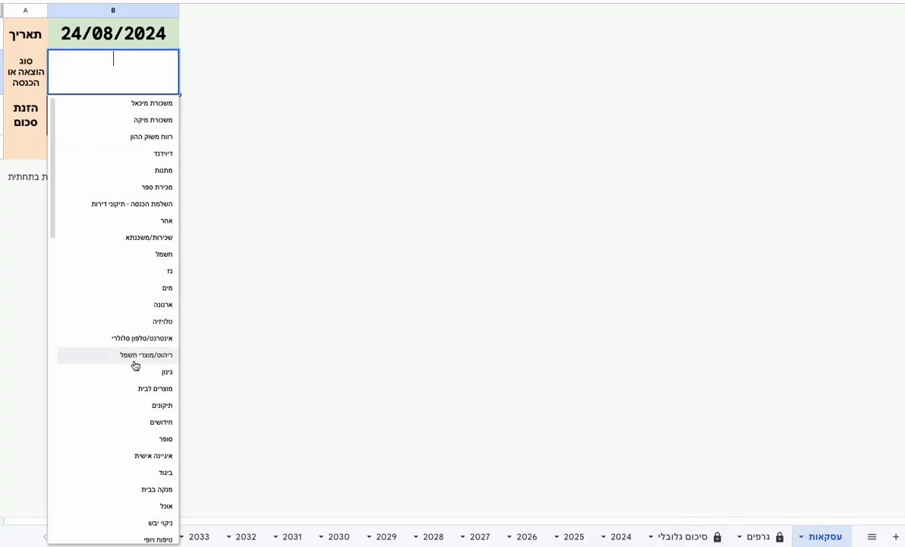
{"action": "left_click", "coordinate": [145, 339]}
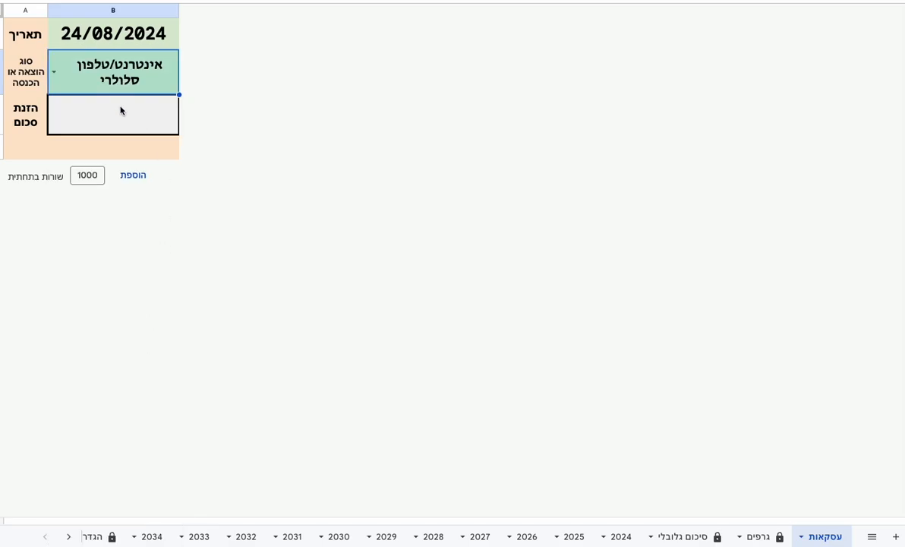
{"action": "left_click", "coordinate": [97, 118]}
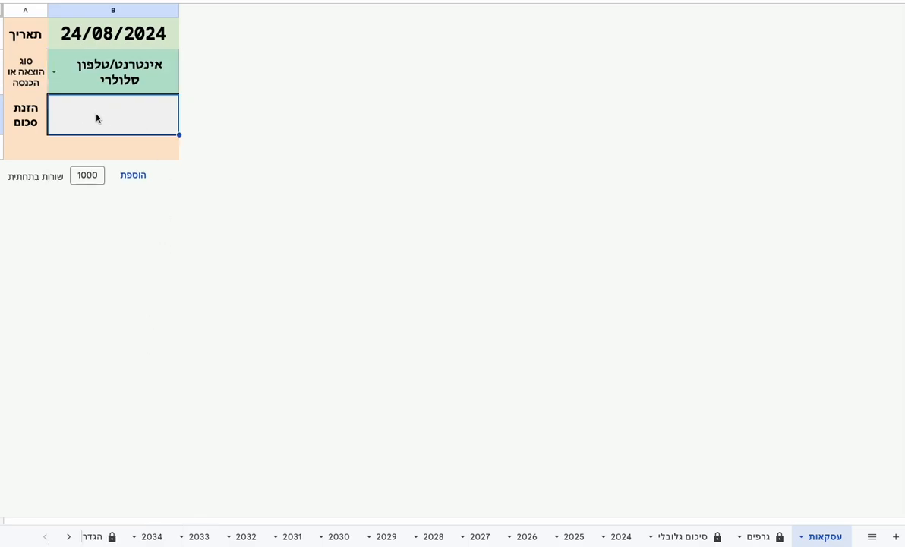
{"action": "type", "text": "100"}
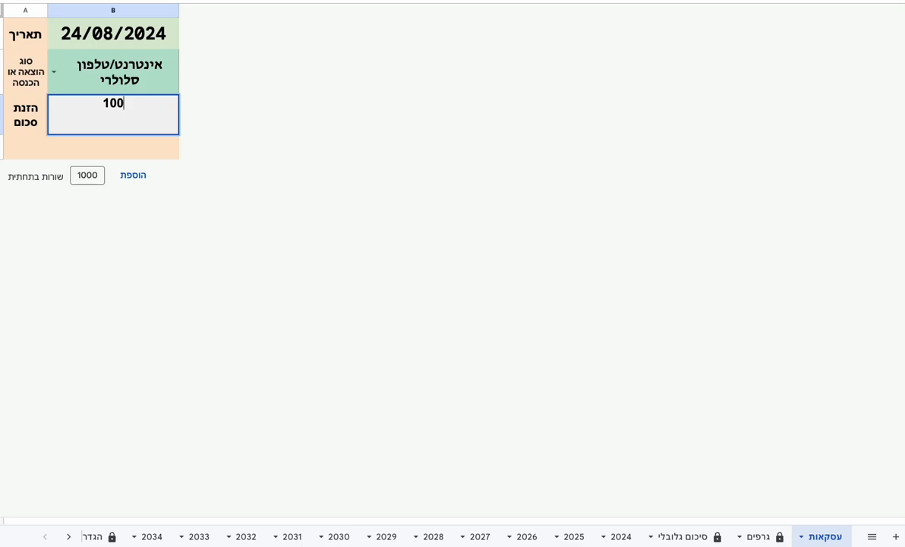
{"action": "key", "text": "Return"}
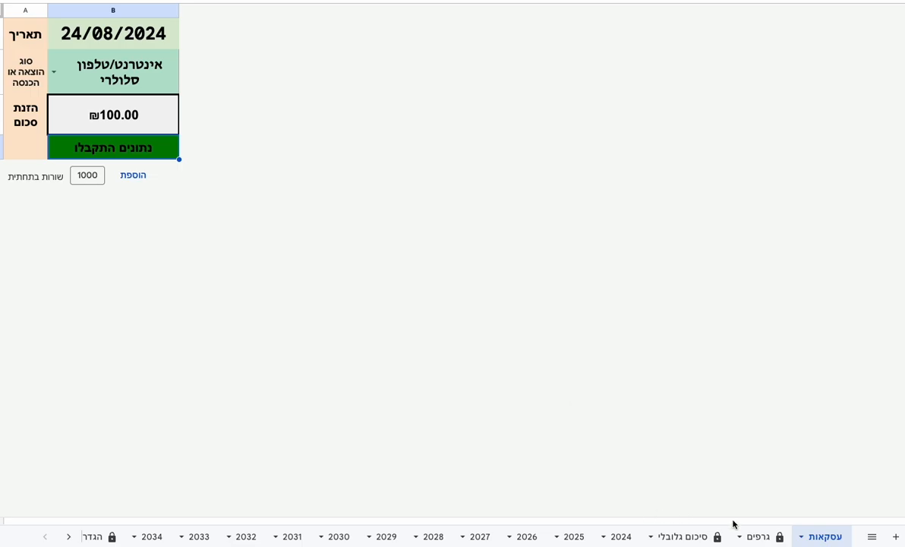
Check the August internet and phone expense on the 2024 sheet, and review the 2024 transaction details in the ארכיון sheet, collapsing them again
{"action": "left_click", "coordinate": [621, 537]}
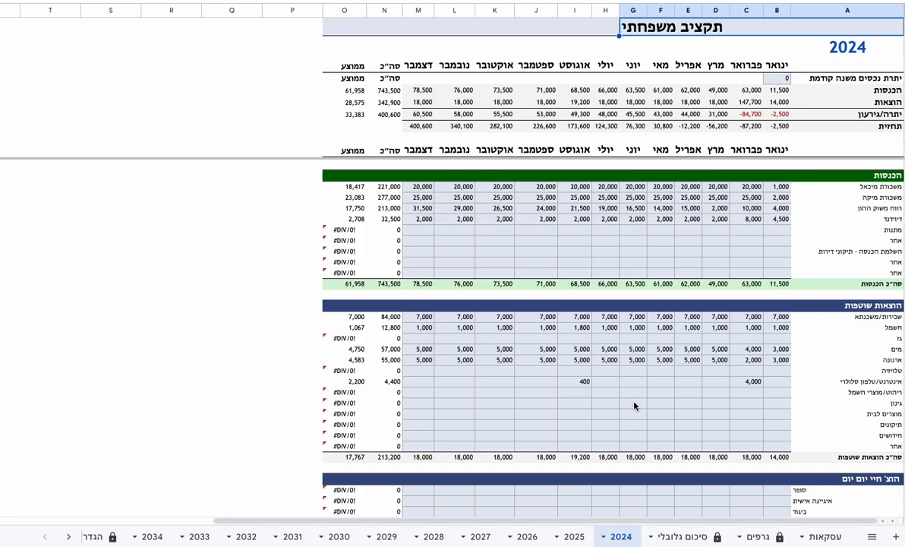
{"action": "scroll", "coordinate": [153, 537], "scroll_direction": "down", "scroll_amount": 2}
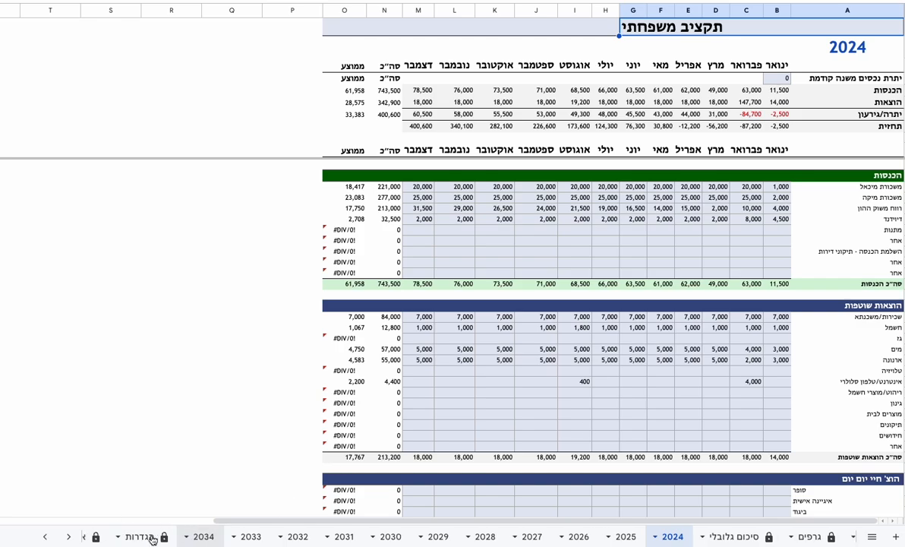
{"action": "left_click", "coordinate": [110, 537]}
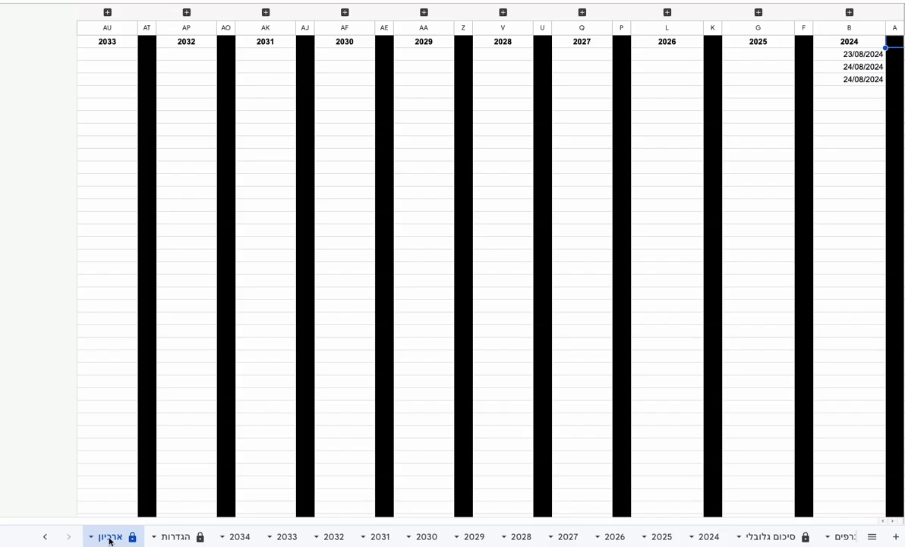
{"action": "left_click", "coordinate": [849, 12]}
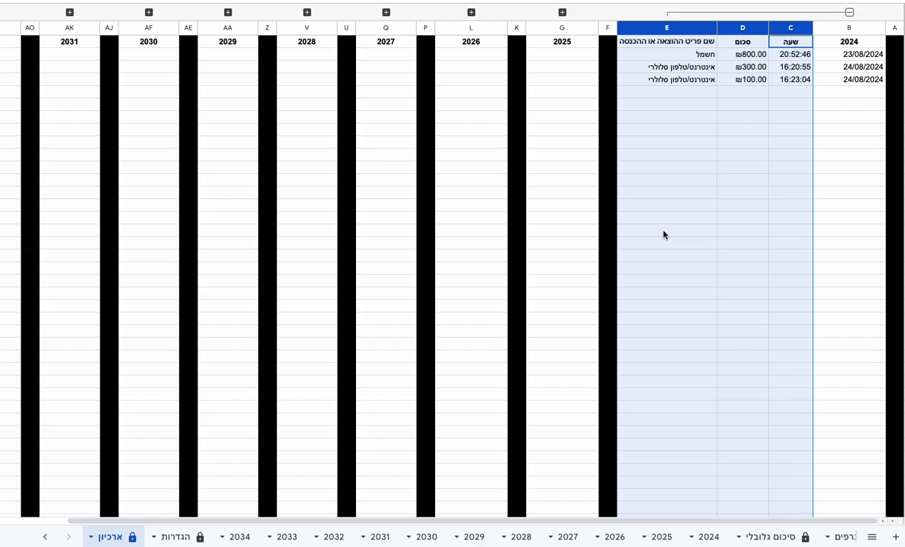
{"action": "left_click", "coordinate": [850, 12]}
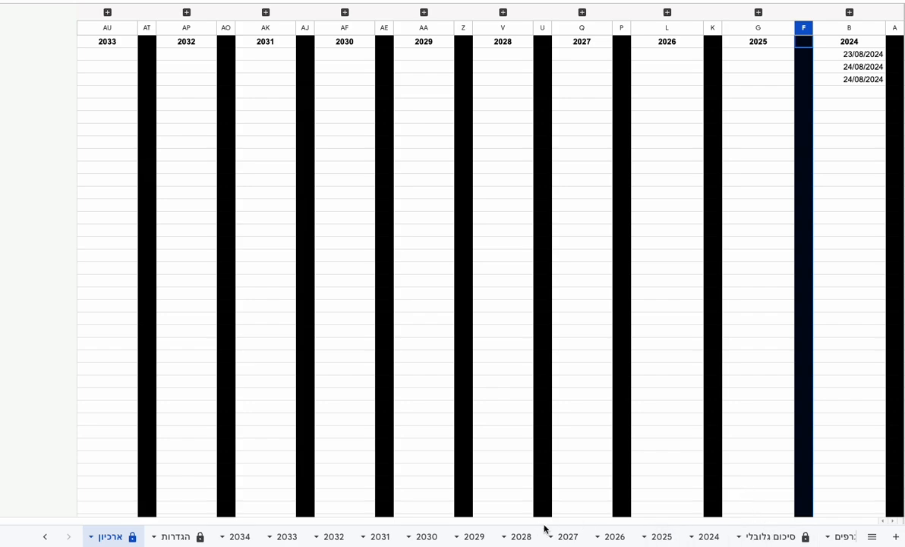
On the גרפים sheet, review the dashboard balance cards, the monthly average chart and the year-to-date chart
{"action": "scroll", "coordinate": [651, 535], "scroll_direction": "right", "scroll_amount": 2}
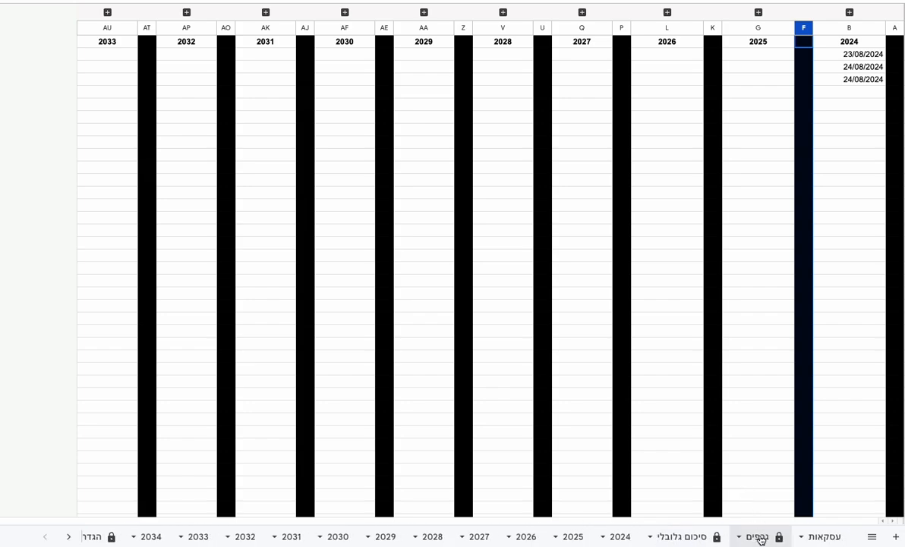
{"action": "left_click", "coordinate": [759, 537]}
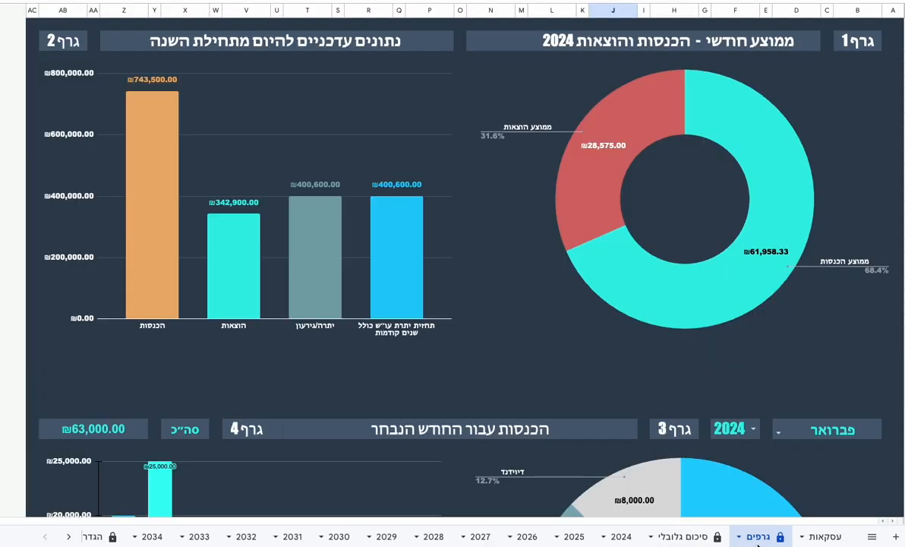
{"action": "scroll", "coordinate": [717, 332], "scroll_direction": "up", "scroll_amount": 3}
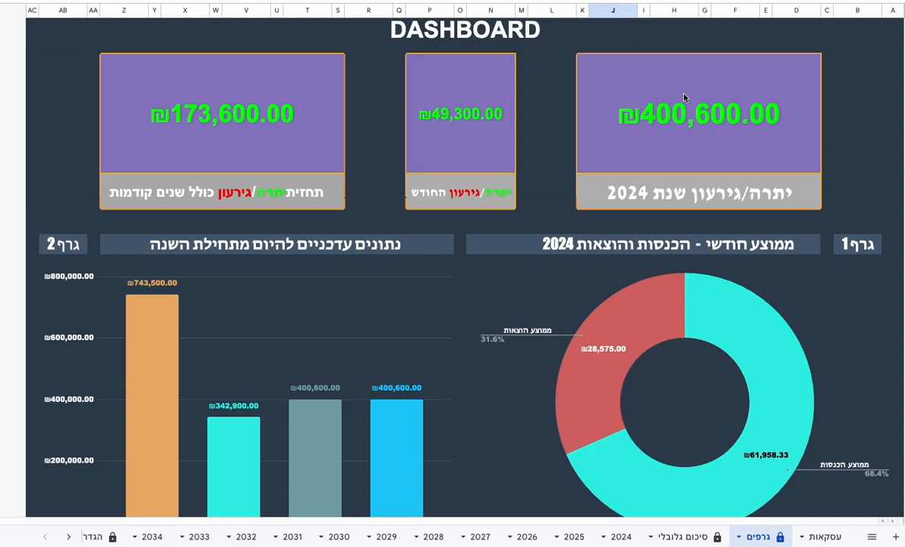
{"action": "scroll", "coordinate": [158, 164], "scroll_direction": "down", "scroll_amount": 1}
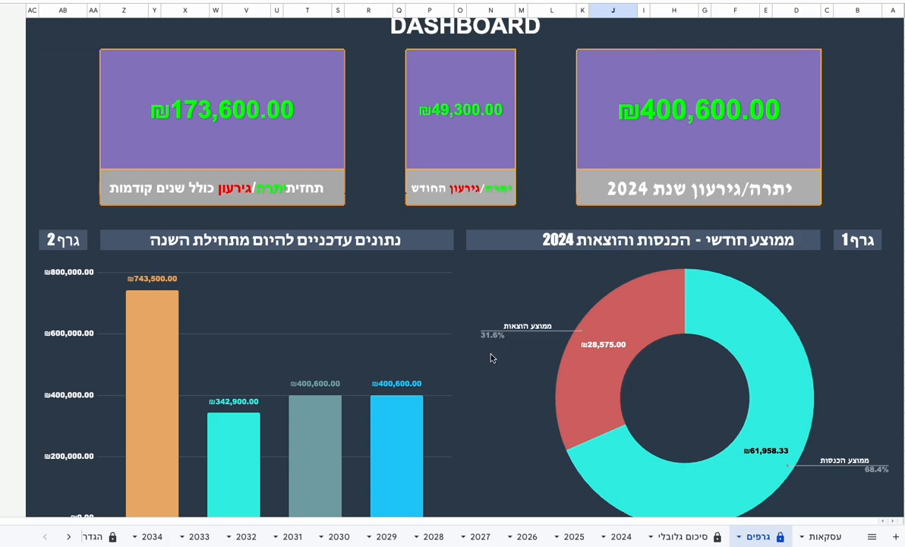
{"action": "scroll", "coordinate": [491, 358], "scroll_direction": "down", "scroll_amount": 3}
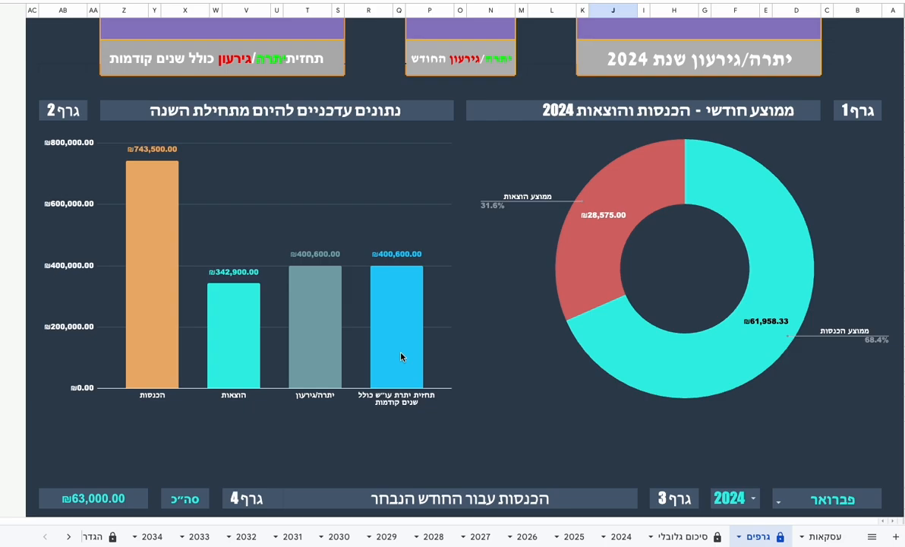
{"action": "scroll", "coordinate": [441, 360], "scroll_direction": "down", "scroll_amount": 5}
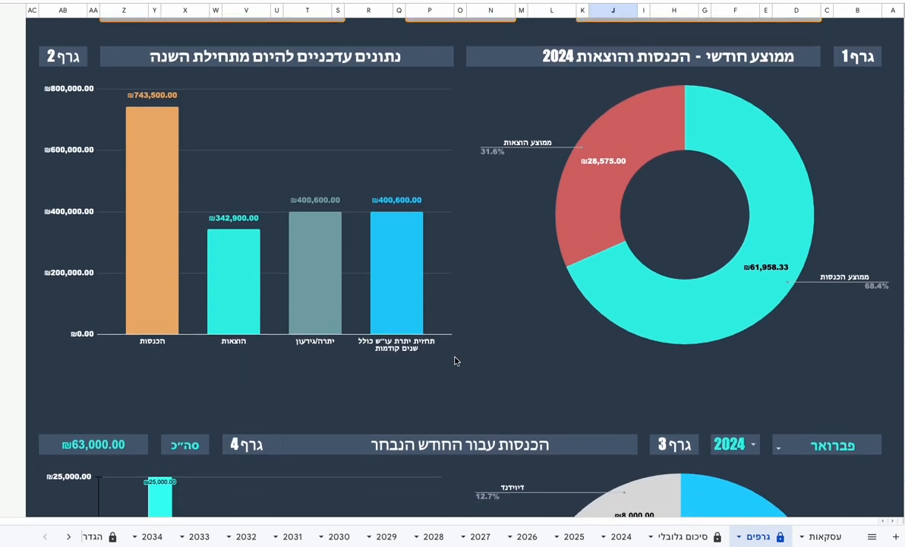
{"action": "scroll", "coordinate": [456, 361], "scroll_direction": "down", "scroll_amount": 1}
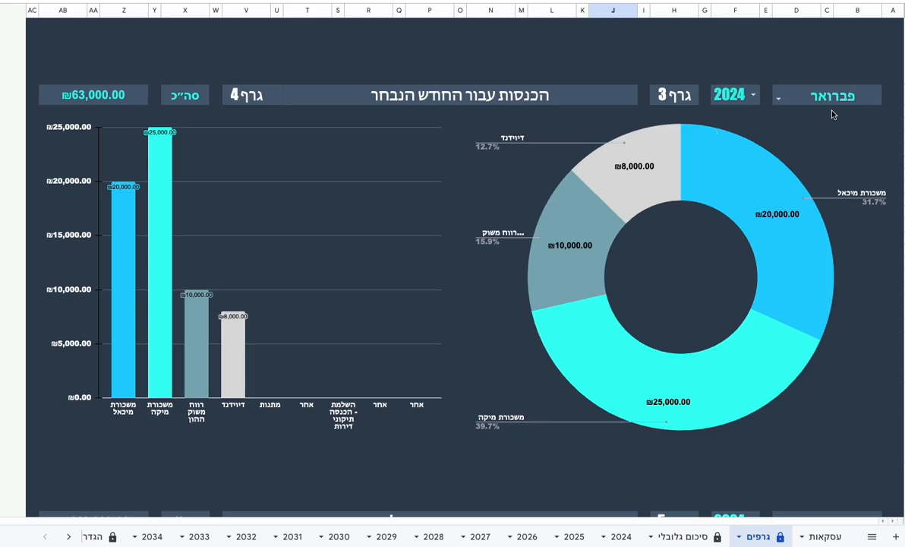
Select the month פברואר and the year 2024 for the monthly income charts
{"action": "left_click", "coordinate": [779, 99]}
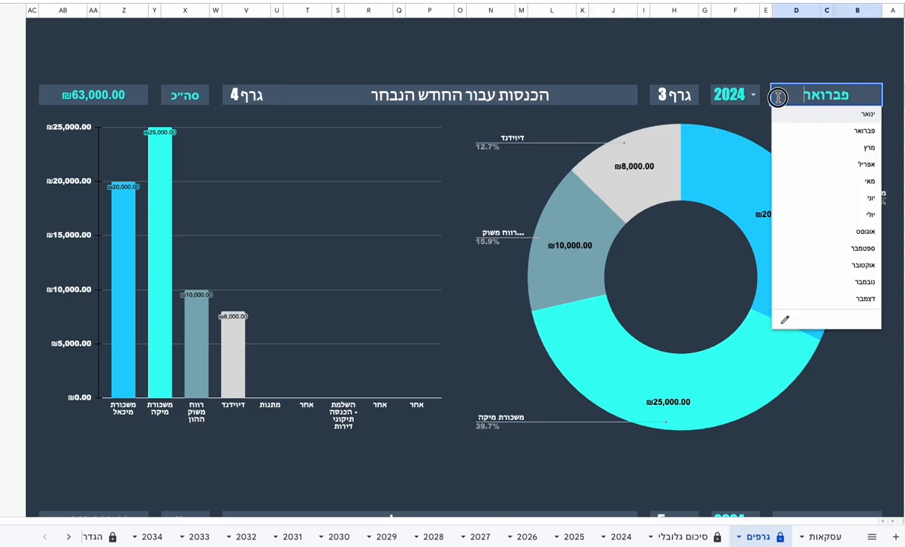
{"action": "left_click", "coordinate": [843, 129]}
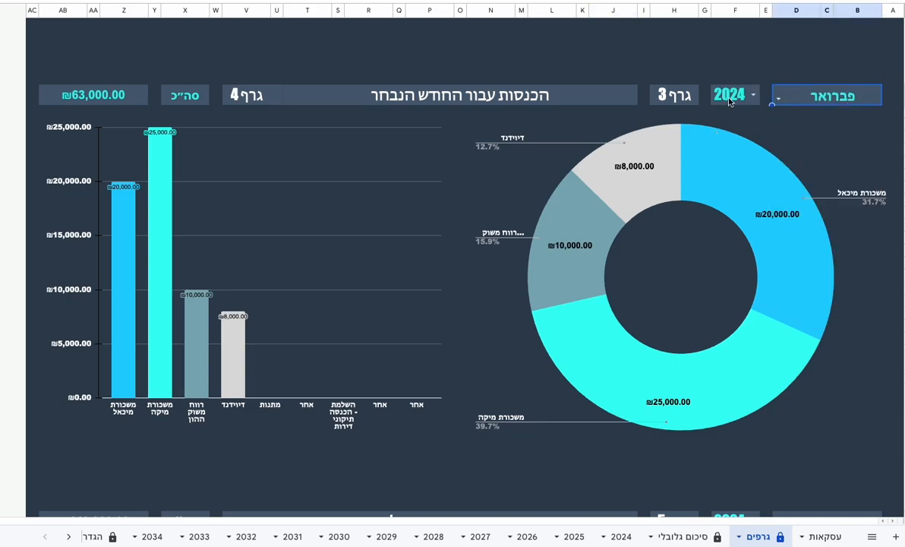
{"action": "left_click", "coordinate": [756, 95]}
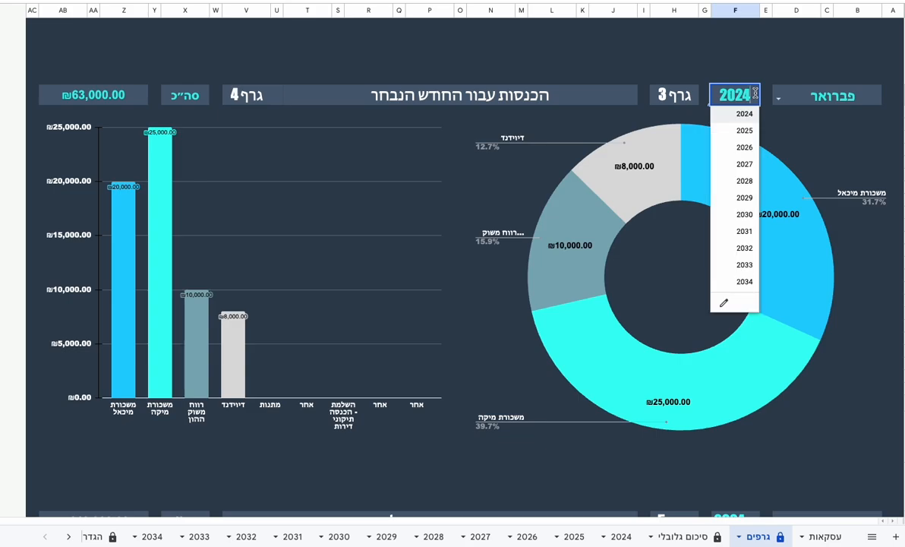
{"action": "left_click", "coordinate": [745, 115]}
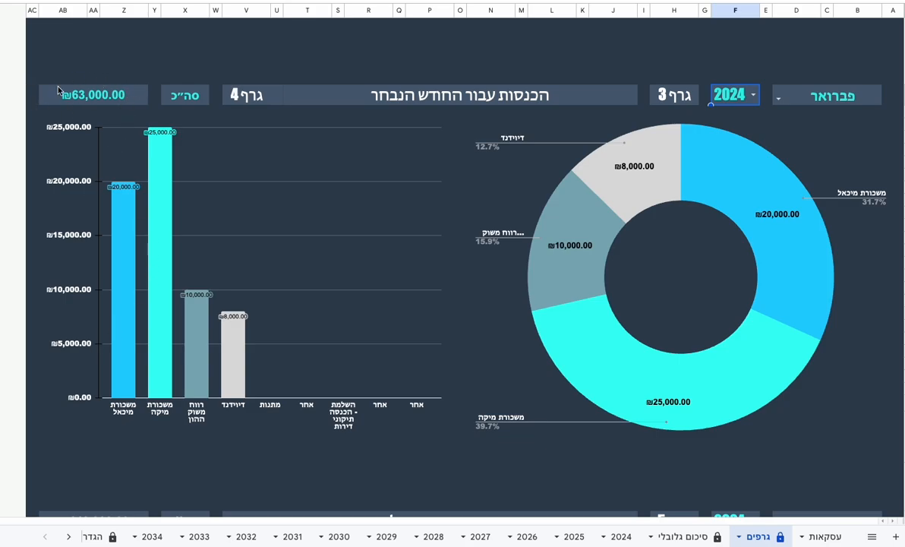
Examine the chart of the selected month's expenses by category and compare it with the income charts
{"action": "scroll", "coordinate": [318, 232], "scroll_direction": "down", "scroll_amount": 6}
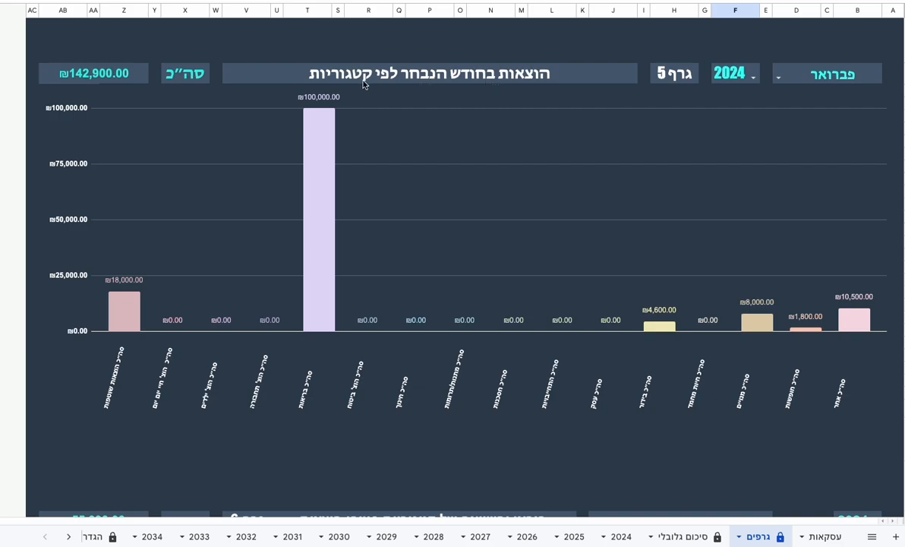
{"action": "scroll", "coordinate": [485, 119], "scroll_direction": "up", "scroll_amount": 10}
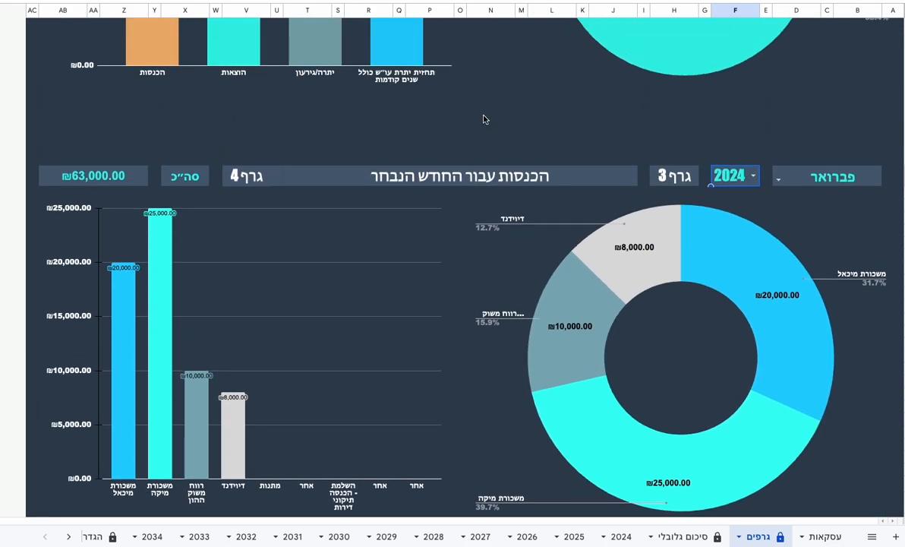
{"action": "scroll", "coordinate": [485, 119], "scroll_direction": "down", "scroll_amount": 5}
Review the income and expense types offered for a new transaction on the עסקאות sheet
{"action": "left_click", "coordinate": [816, 536]}
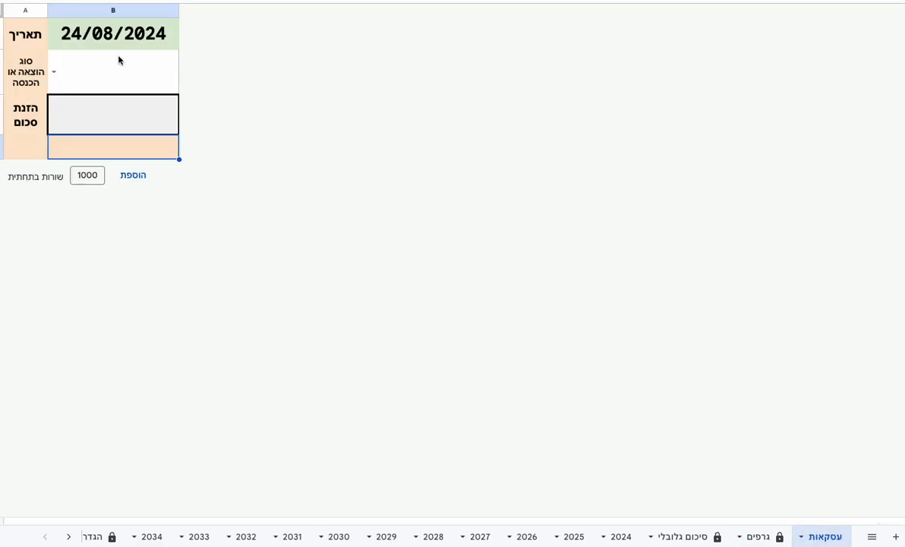
{"action": "left_click", "coordinate": [58, 77]}
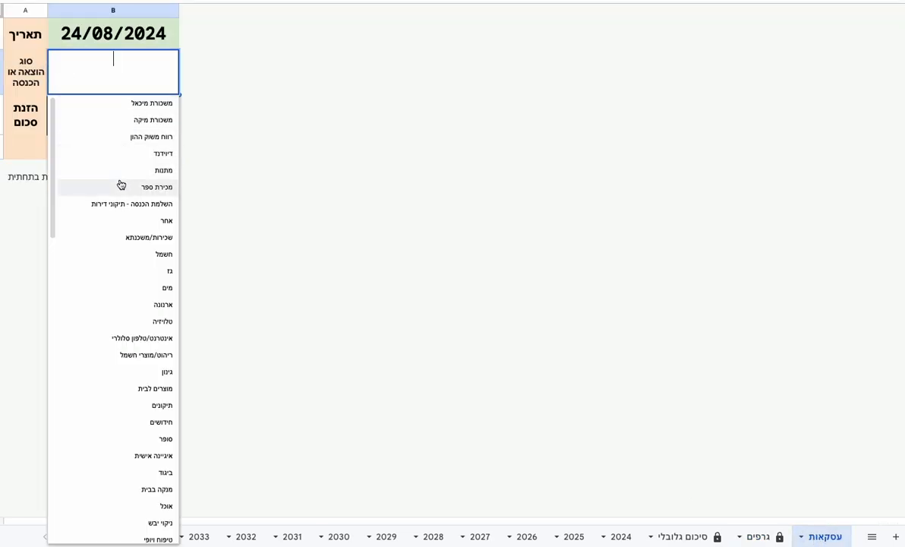
{"action": "scroll", "coordinate": [122, 480], "scroll_direction": "down", "scroll_amount": 5}
{"action": "scroll", "coordinate": [148, 480], "scroll_direction": "down", "scroll_amount": 8}
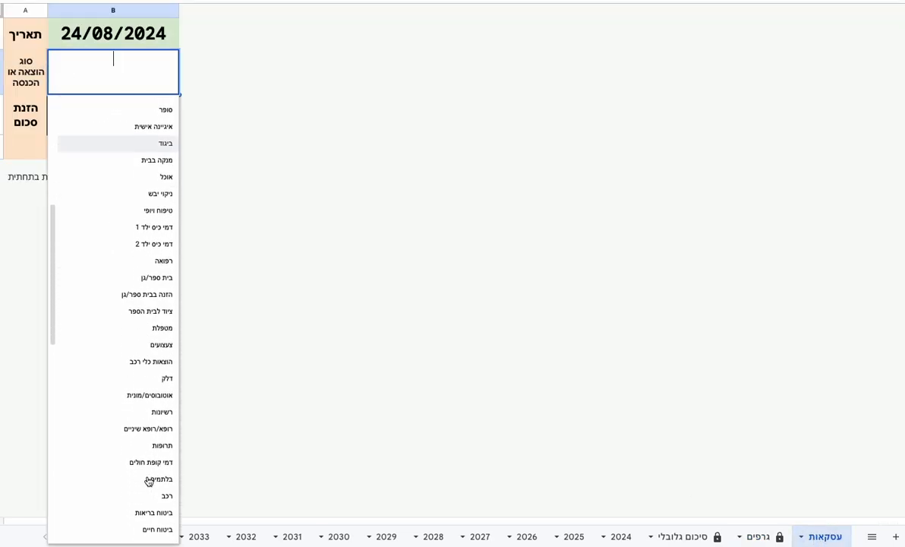
{"action": "scroll", "coordinate": [148, 481], "scroll_direction": "up", "scroll_amount": 6}
{"action": "scroll", "coordinate": [148, 480], "scroll_direction": "up", "scroll_amount": 5}
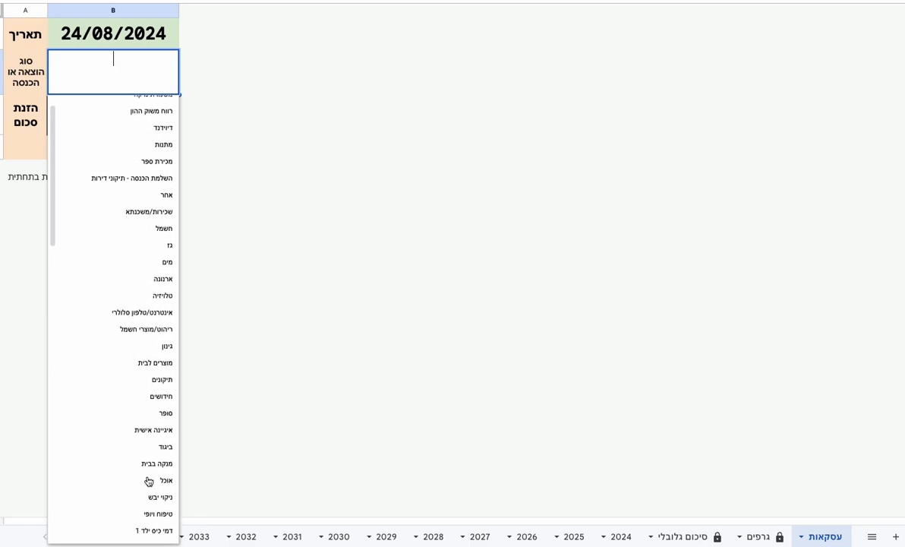
On the גרפים sheet, examine the selected month's expenses by category and the expense item comparison in chart 6, rechecking the עסקאות entry form
{"action": "left_click", "coordinate": [760, 536]}
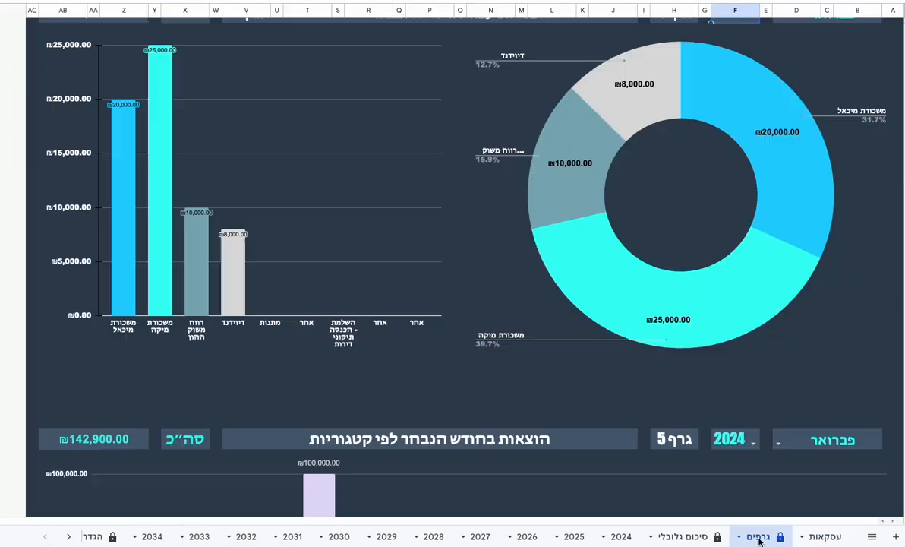
{"action": "scroll", "coordinate": [751, 315], "scroll_direction": "down", "scroll_amount": 10}
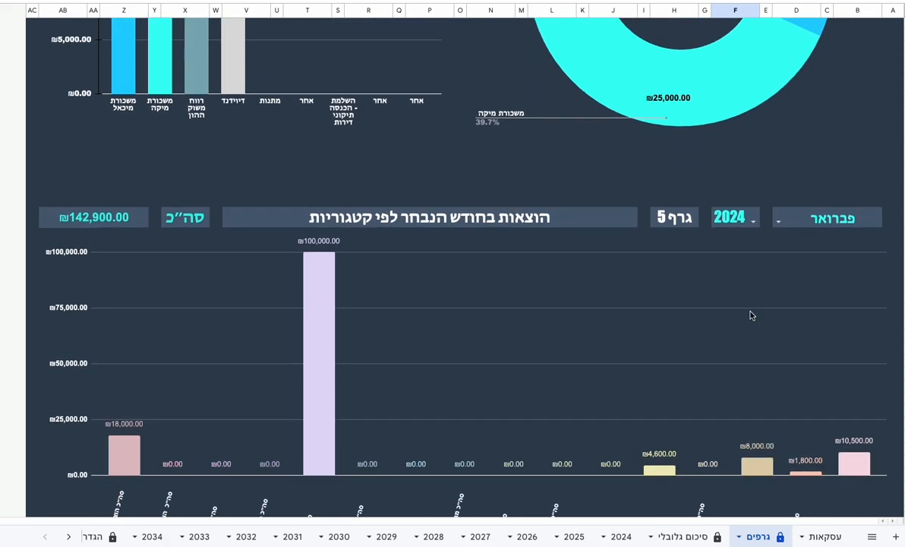
{"action": "scroll", "coordinate": [750, 315], "scroll_direction": "down", "scroll_amount": 4}
{"action": "scroll", "coordinate": [750, 315], "scroll_direction": "up", "scroll_amount": 1}
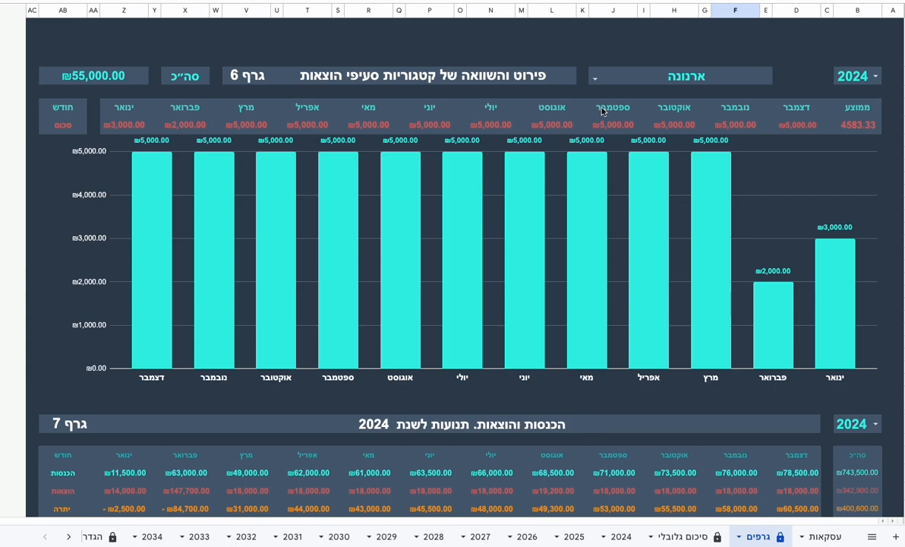
{"action": "left_click", "coordinate": [824, 536]}
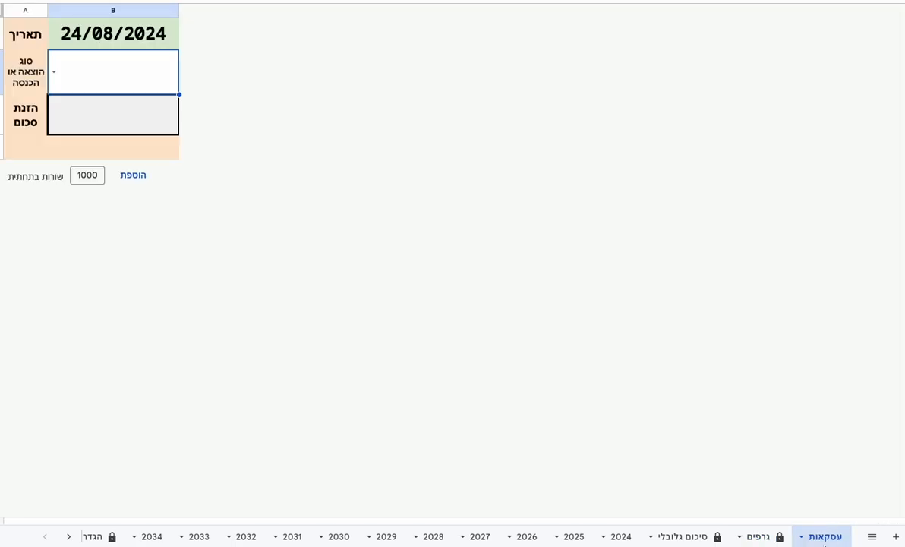
{"action": "left_click", "coordinate": [759, 536]}
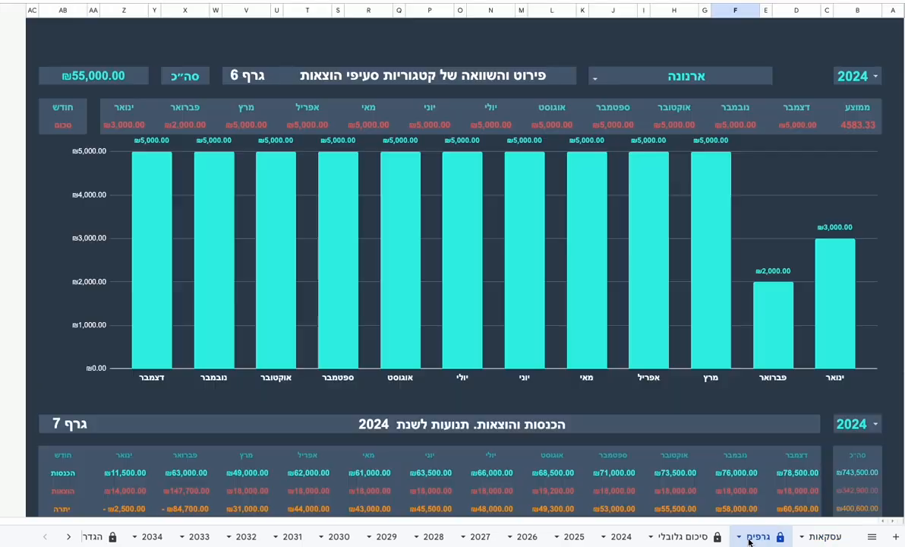
Set the expense item compared in chart 6 to אינטרנט/טלפון סלולרי
{"action": "left_click", "coordinate": [596, 80]}
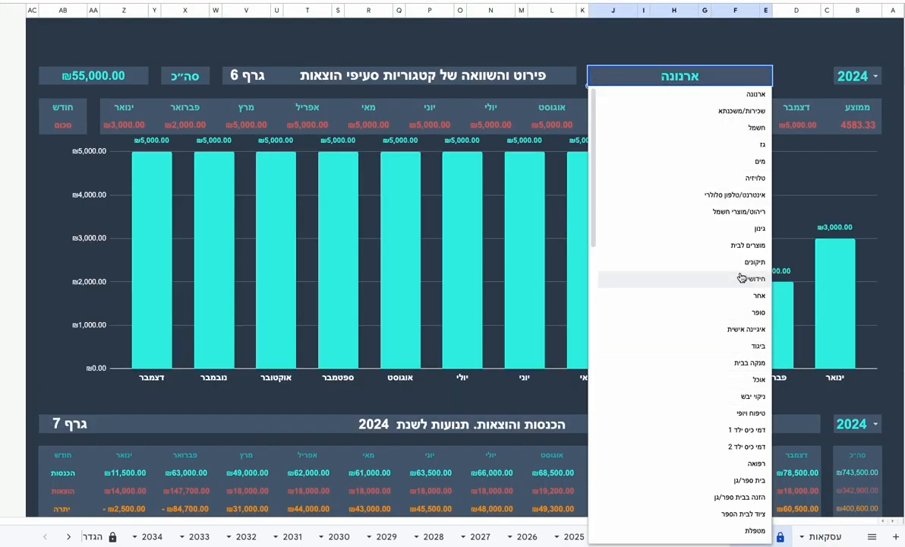
{"action": "scroll", "coordinate": [744, 401], "scroll_direction": "down", "scroll_amount": 1}
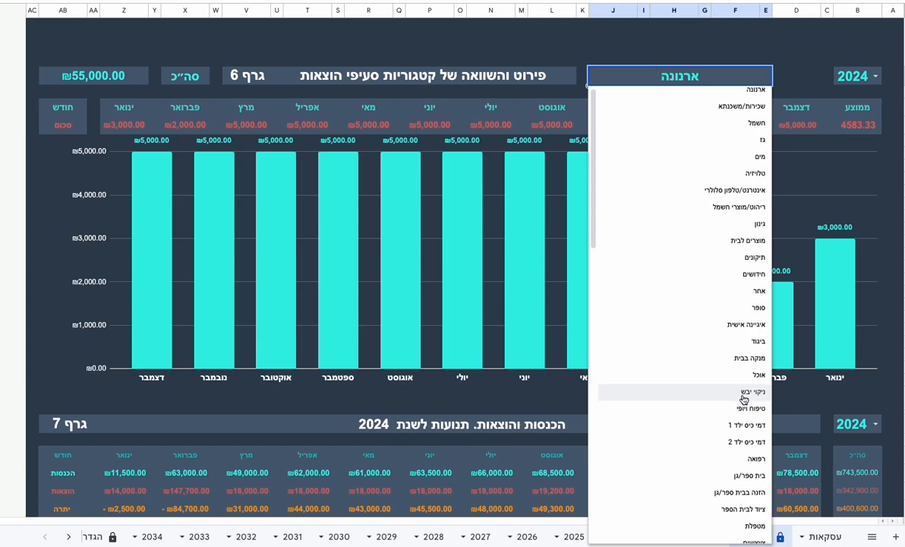
{"action": "left_click", "coordinate": [746, 190]}
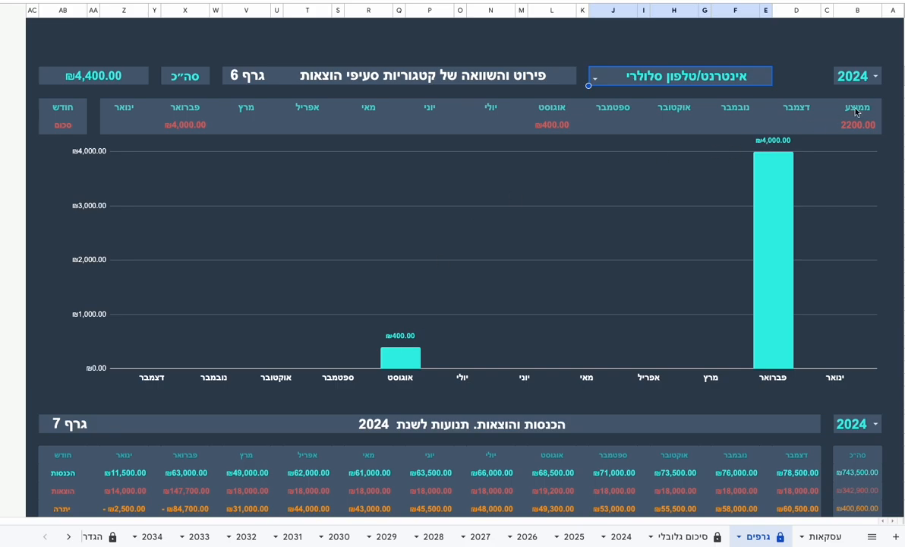
Switch chart 6 to the year 2025 and return it to 2024
{"action": "left_click", "coordinate": [875, 77]}
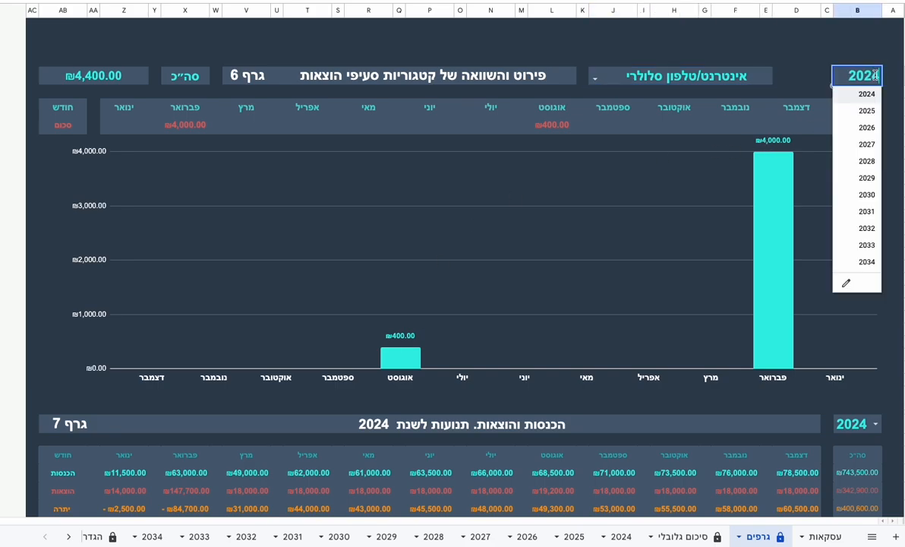
{"action": "left_click", "coordinate": [866, 111]}
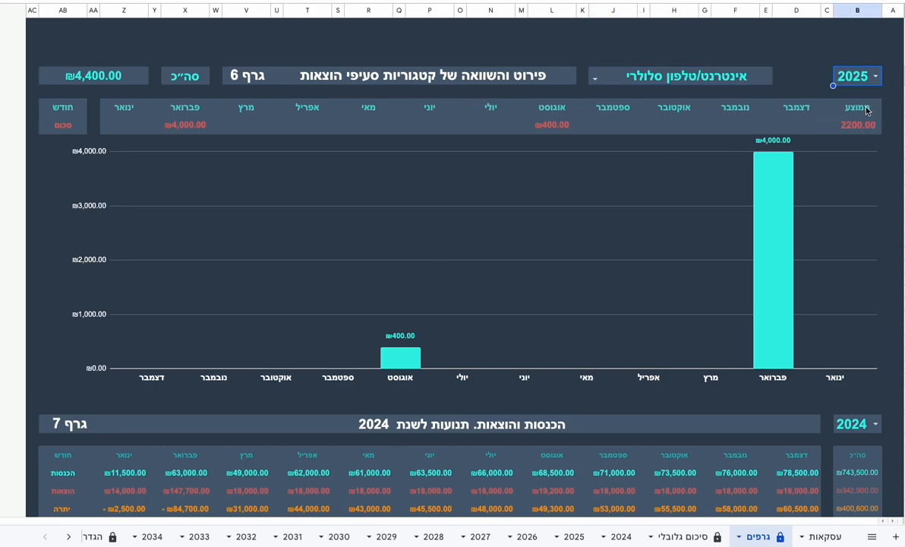
{"action": "left_click", "coordinate": [875, 76]}
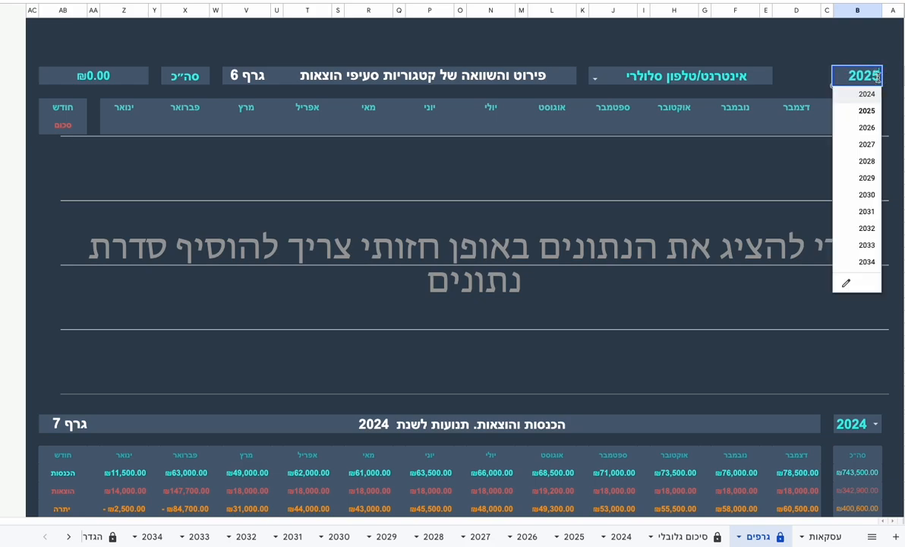
{"action": "left_click", "coordinate": [866, 93]}
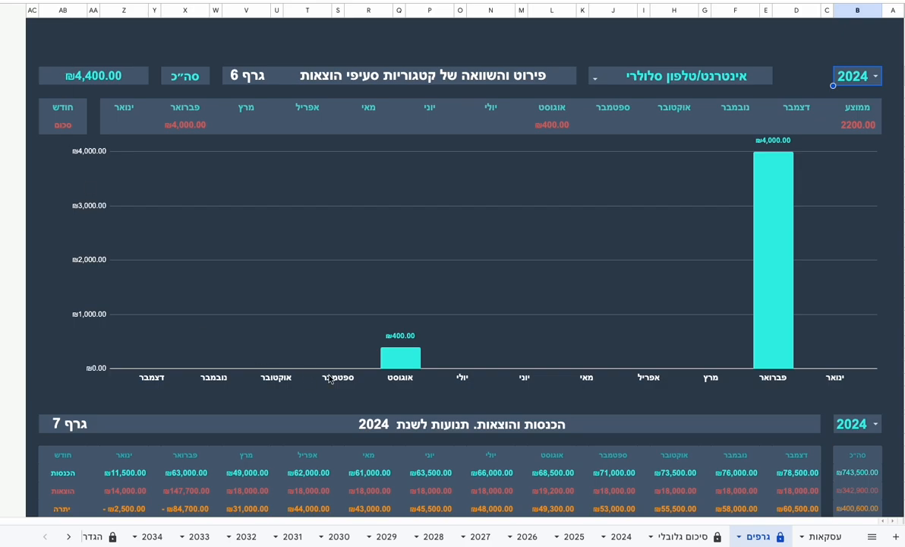
Review the yearly income and expenses in chart 7 and check the monthly figures on the 2024 sheet
{"action": "scroll", "coordinate": [547, 355], "scroll_direction": "down", "scroll_amount": 5}
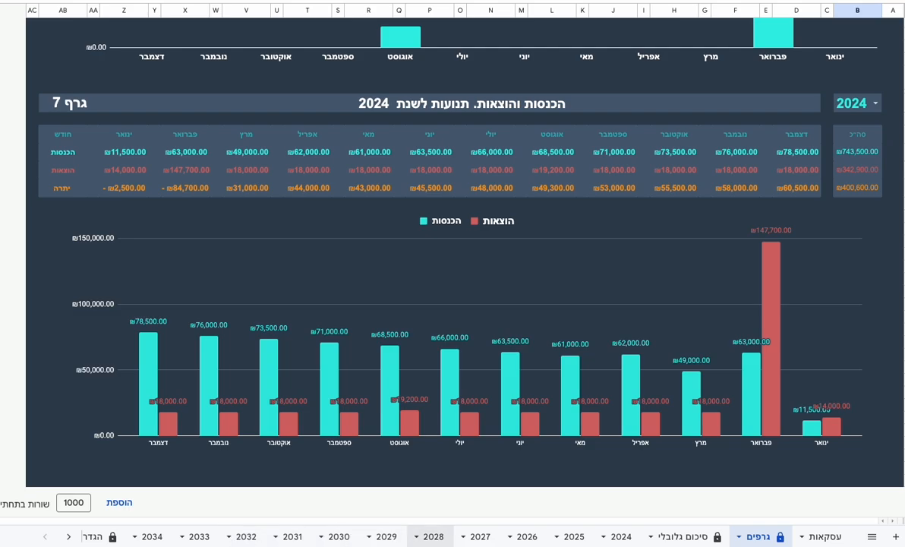
{"action": "left_click", "coordinate": [624, 536]}
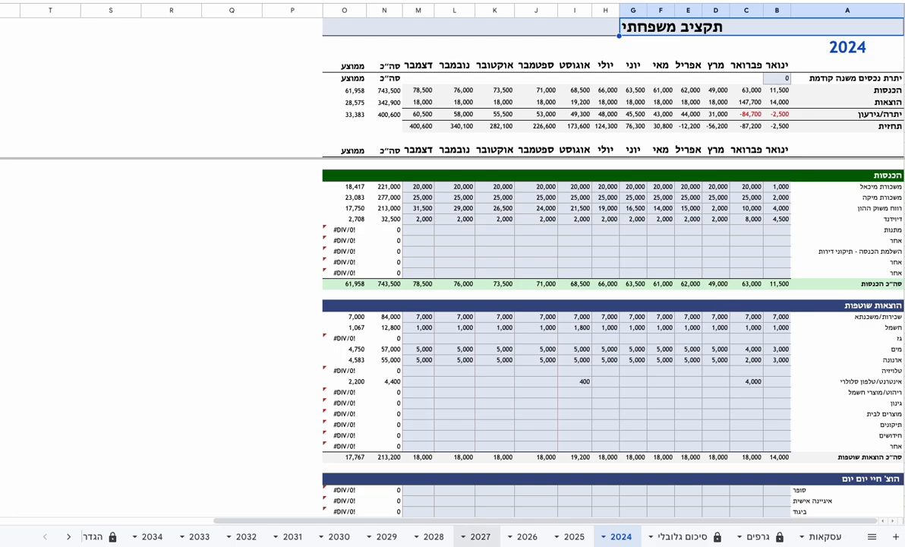
Set the year of the סיכום גלובלי sheet to 2024
{"action": "left_click", "coordinate": [688, 535]}
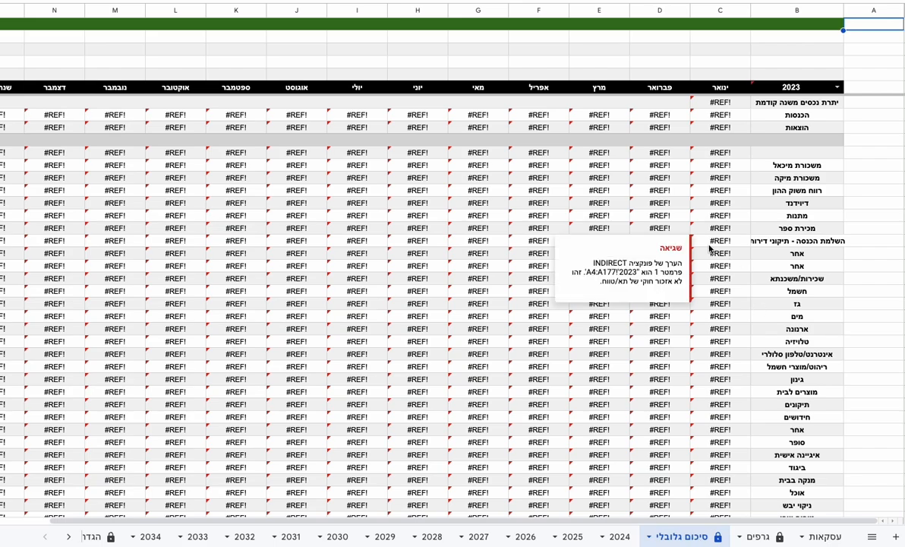
{"action": "scroll", "coordinate": [661, 235], "scroll_direction": "left", "scroll_amount": 2}
{"action": "scroll", "coordinate": [710, 249], "scroll_direction": "right", "scroll_amount": 1}
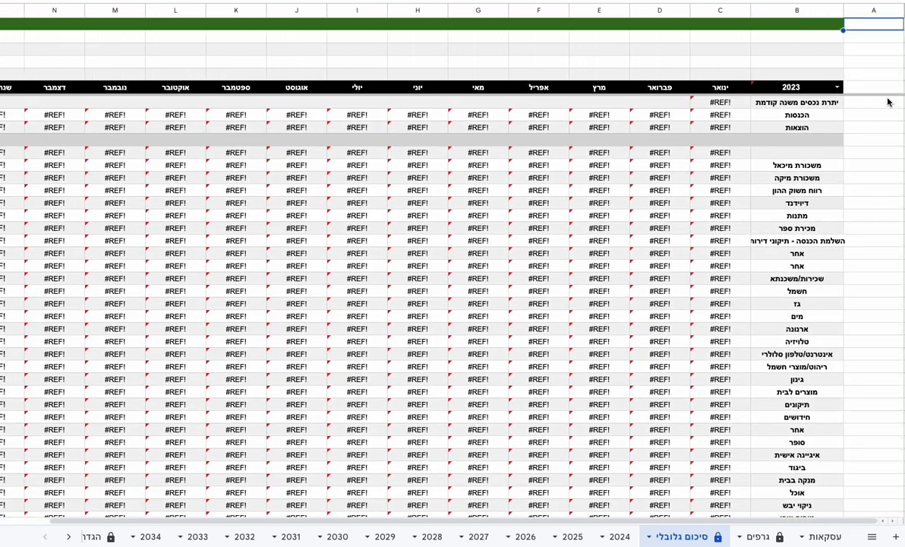
{"action": "scroll", "coordinate": [750, 236], "scroll_direction": "left", "scroll_amount": 1}
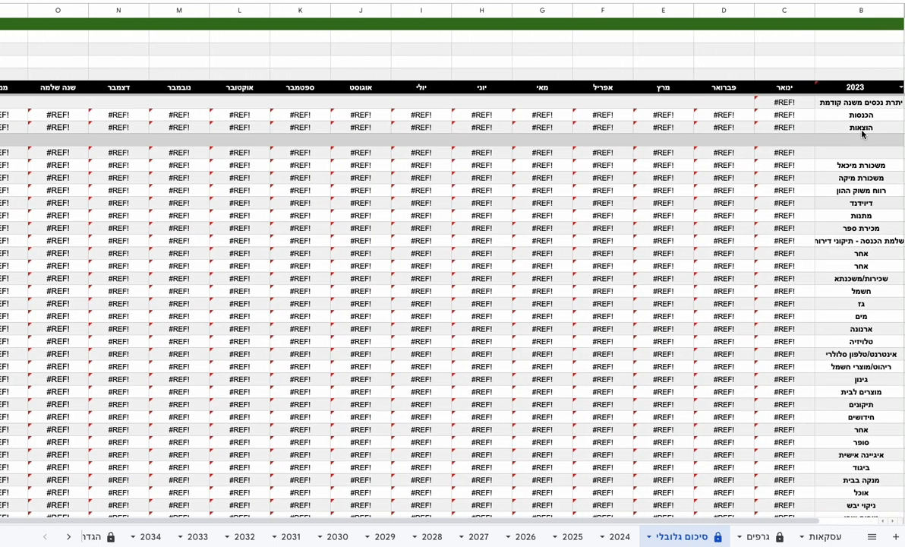
{"action": "left_click", "coordinate": [900, 87]}
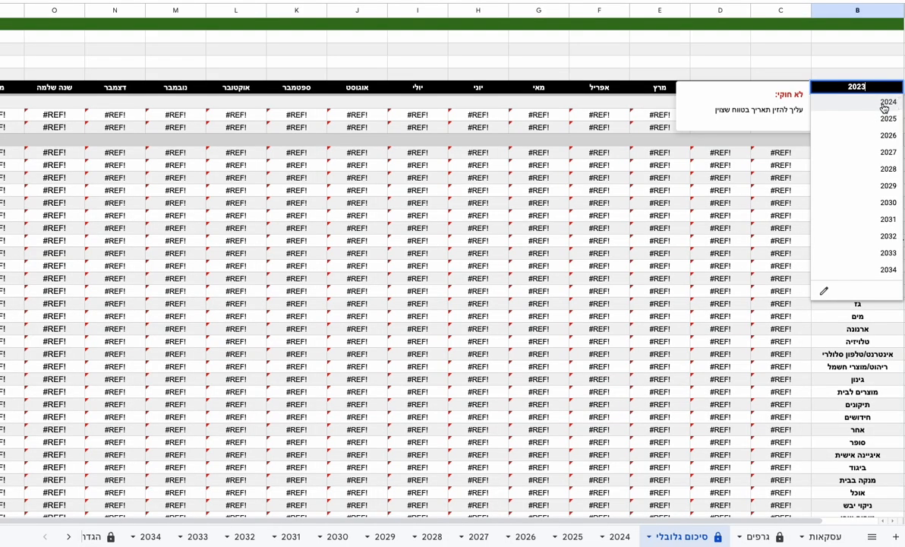
{"action": "left_click", "coordinate": [823, 101]}
{"action": "left_click", "coordinate": [326, 320]}
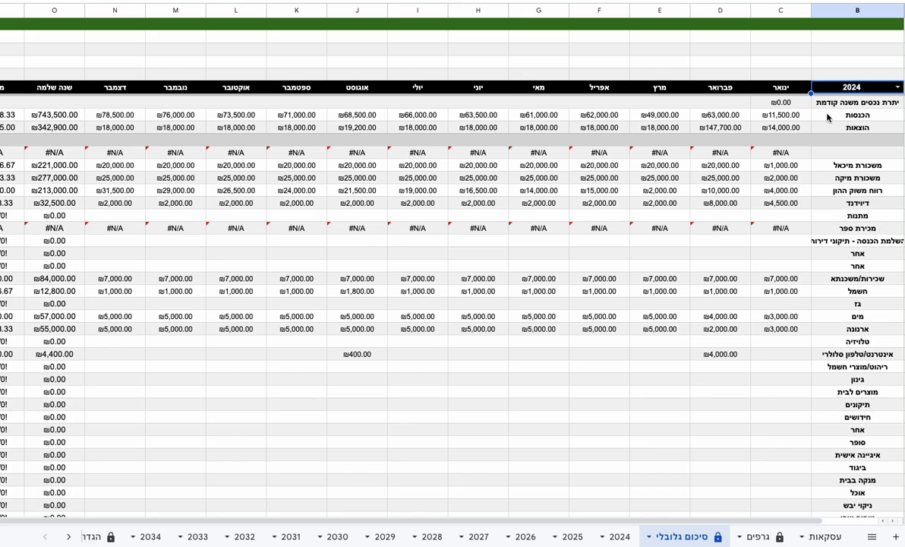
Review the 2024 monthly amounts, yearly totals and averages on the סיכום גלובלי sheet
{"action": "scroll", "coordinate": [570, 269], "scroll_direction": "left", "scroll_amount": 1}
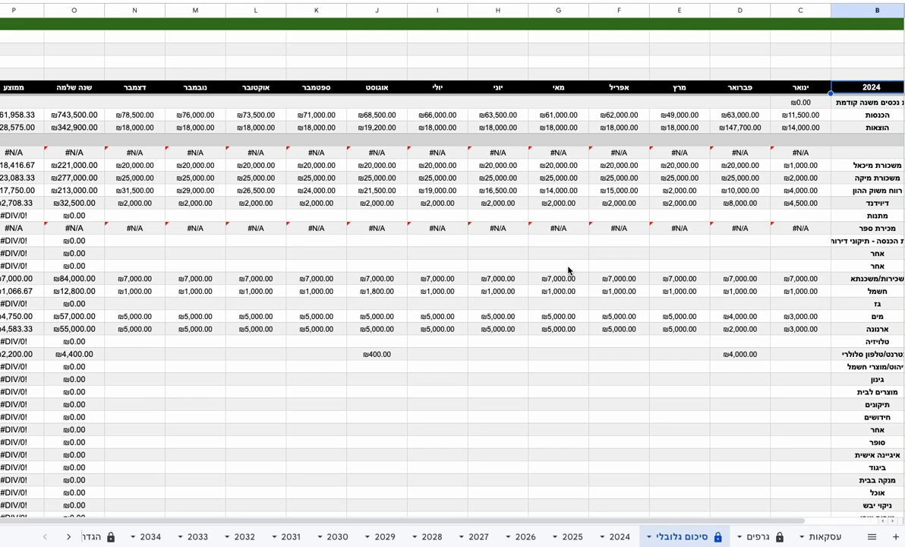
{"action": "scroll", "coordinate": [570, 269], "scroll_direction": "right", "scroll_amount": 2}
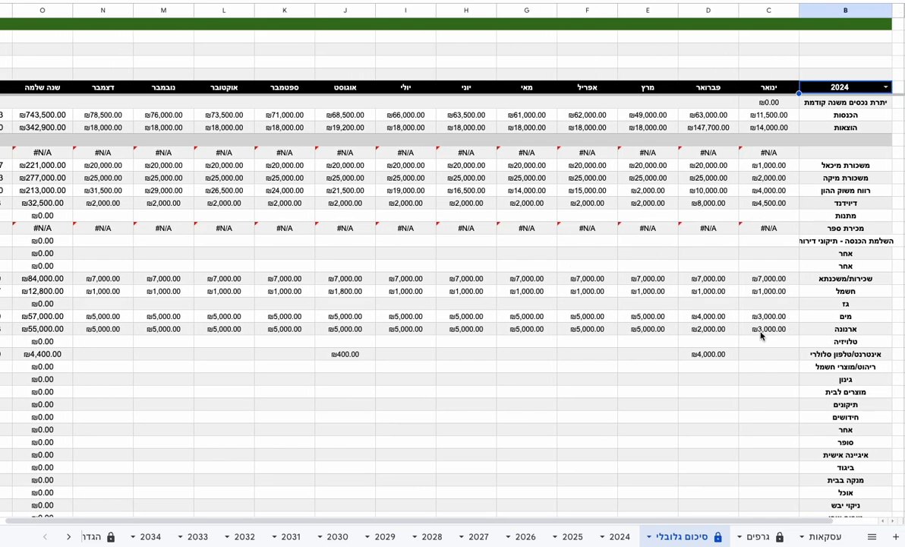
{"action": "scroll", "coordinate": [647, 378], "scroll_direction": "left", "scroll_amount": 1}
{"action": "scroll", "coordinate": [648, 378], "scroll_direction": "right", "scroll_amount": 1}
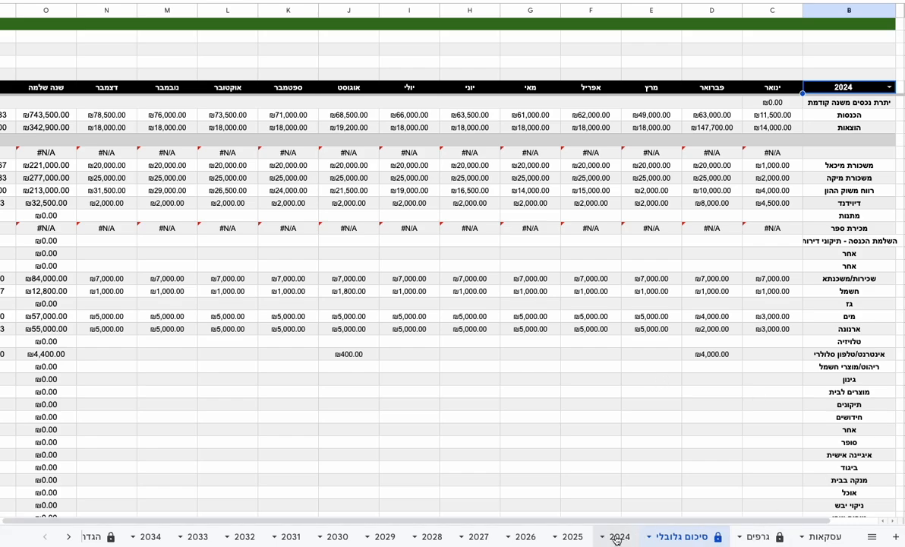
Look through the yearly budget sheets from 2025 to 2028
{"action": "left_click", "coordinate": [563, 535]}
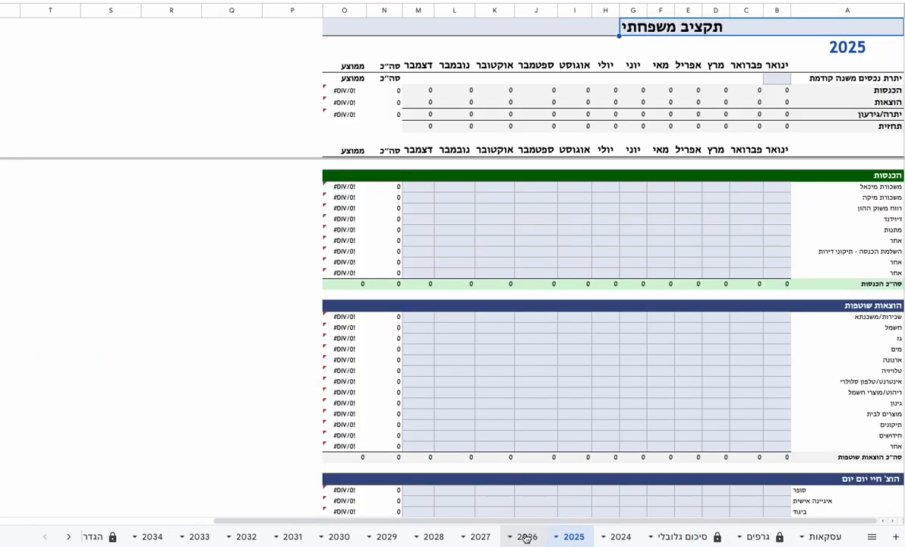
{"action": "left_click", "coordinate": [524, 536]}
{"action": "left_click", "coordinate": [481, 536]}
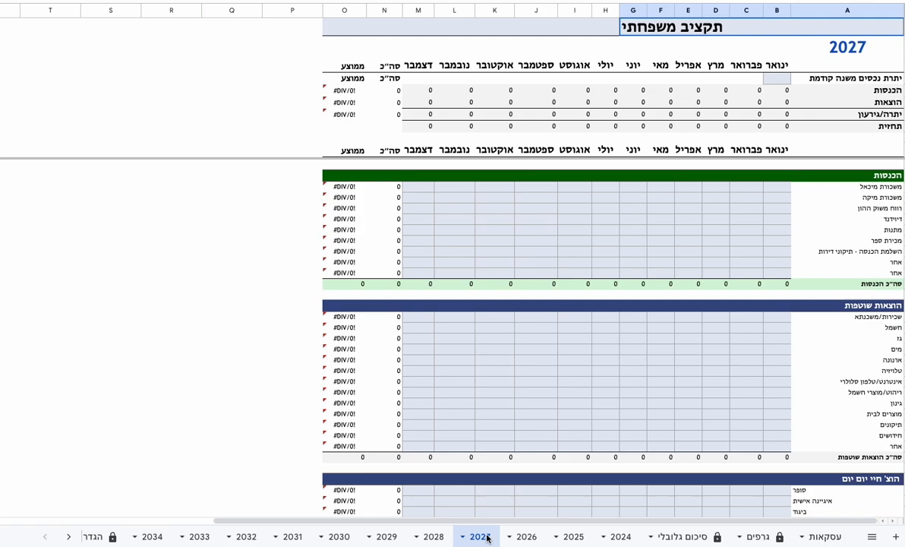
{"action": "left_click", "coordinate": [431, 536]}
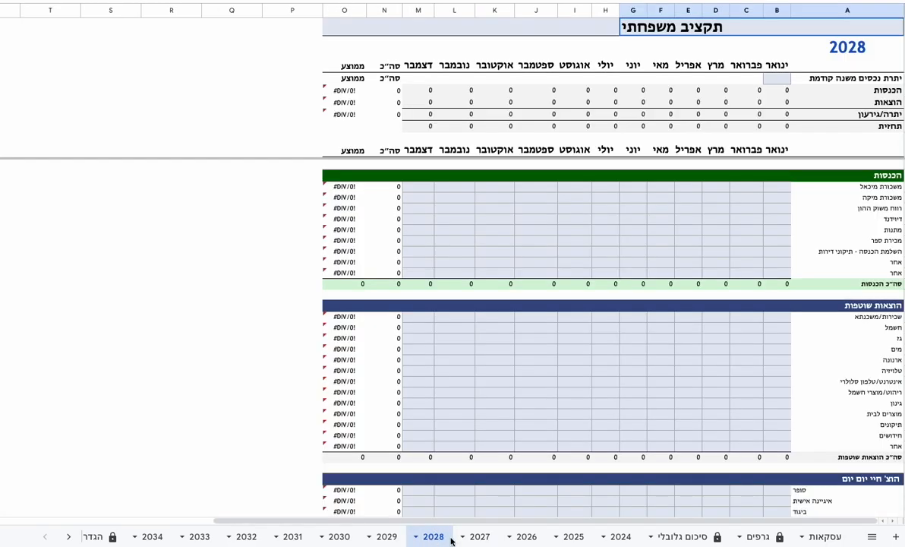
Return to the סיכום גלובלי sheet and check its year choices, picking 2024
{"action": "left_click", "coordinate": [689, 537]}
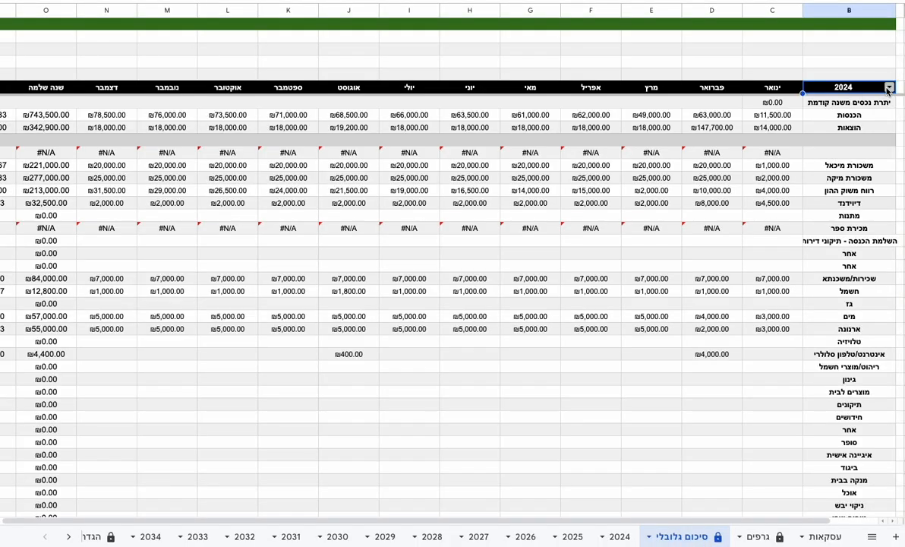
{"action": "left_click", "coordinate": [887, 90]}
{"action": "left_click", "coordinate": [882, 106]}
Examine the list of years and the full list of income and expense categories on the הגדרות sheet
{"action": "scroll", "coordinate": [247, 538], "scroll_direction": "left", "scroll_amount": 2}
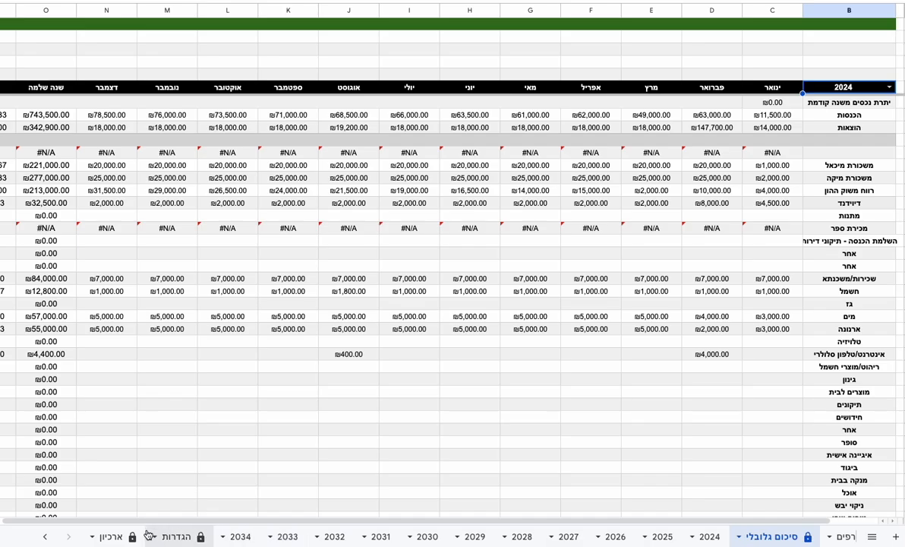
{"action": "left_click", "coordinate": [178, 537]}
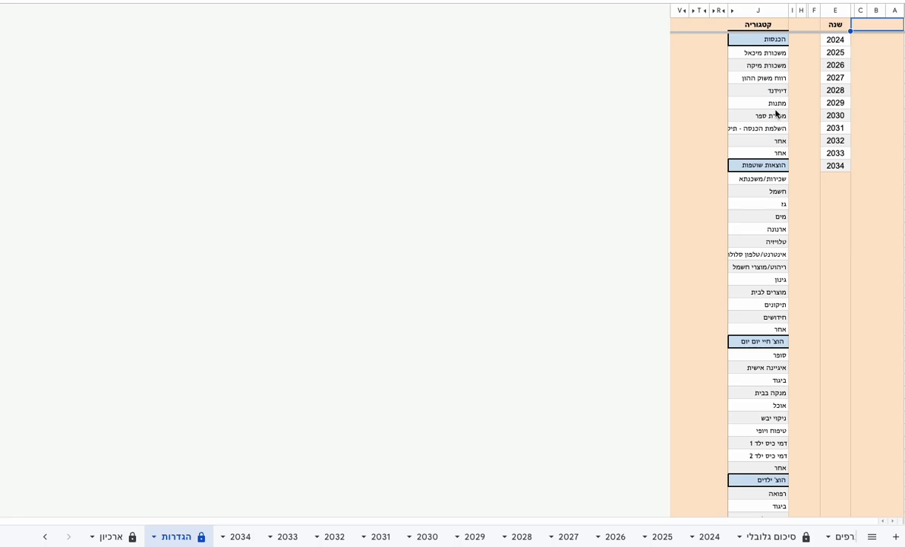
{"action": "scroll", "coordinate": [765, 83], "scroll_direction": "down", "scroll_amount": 15}
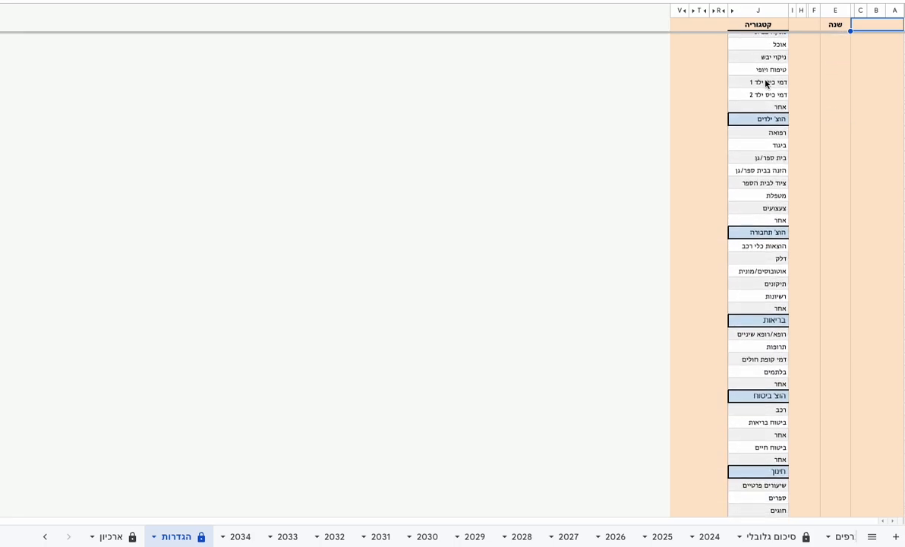
{"action": "scroll", "coordinate": [765, 83], "scroll_direction": "down", "scroll_amount": 10}
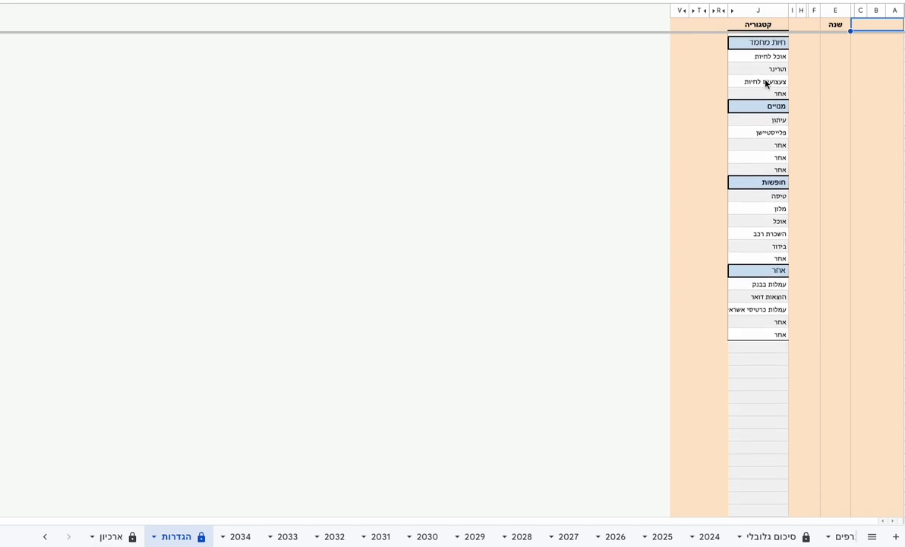
{"action": "scroll", "coordinate": [765, 83], "scroll_direction": "up", "scroll_amount": 4}
{"action": "scroll", "coordinate": [765, 82], "scroll_direction": "up", "scroll_amount": 20}
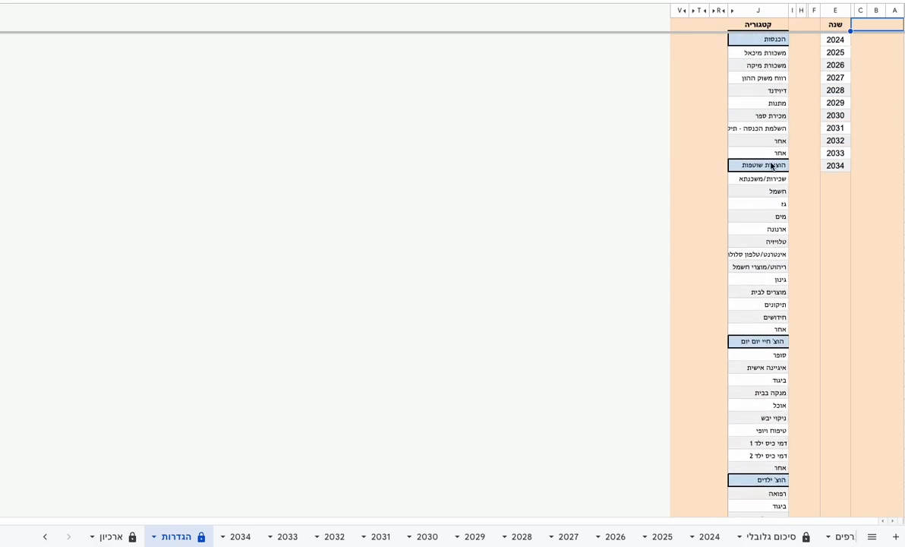
{"action": "scroll", "coordinate": [755, 243], "scroll_direction": "down", "scroll_amount": 1}
{"action": "scroll", "coordinate": [757, 266], "scroll_direction": "up", "scroll_amount": 1}
{"action": "scroll", "coordinate": [763, 319], "scroll_direction": "down", "scroll_amount": 2}
{"action": "scroll", "coordinate": [762, 319], "scroll_direction": "down", "scroll_amount": 15}
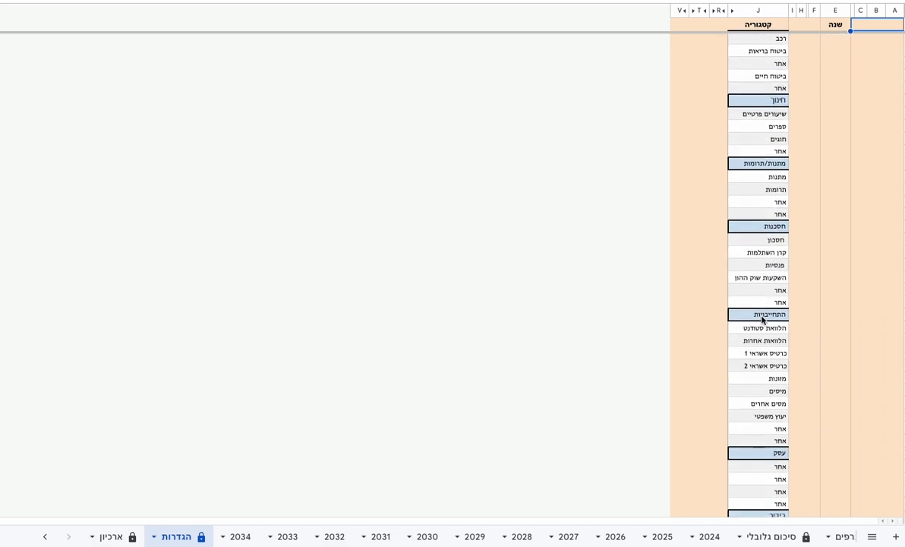
{"action": "scroll", "coordinate": [762, 319], "scroll_direction": "up", "scroll_amount": 18}
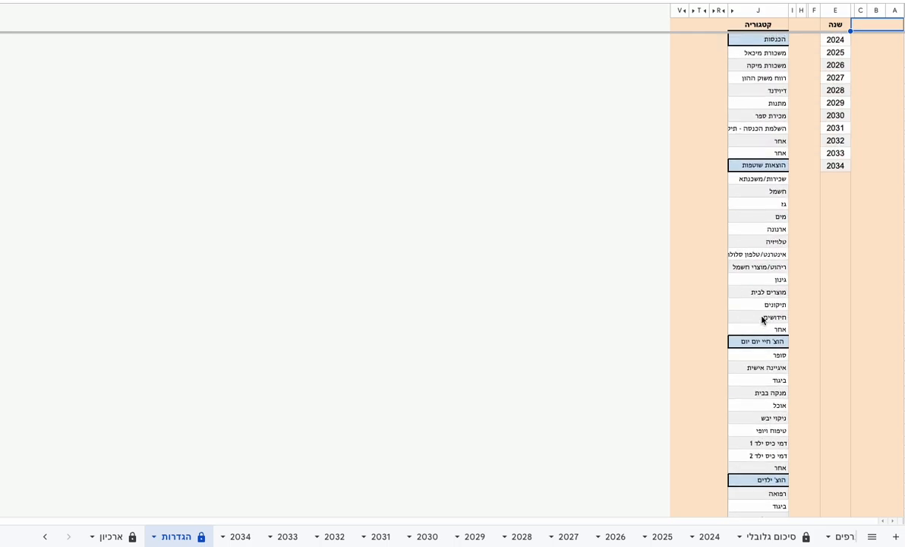